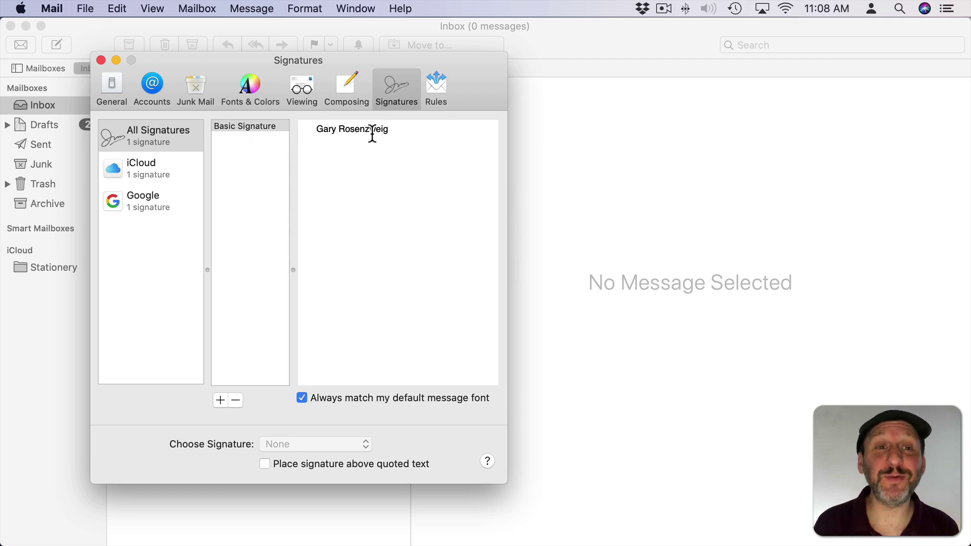
# - Create a new signature and add a divider line of three dashes above the name
pyautogui.click(220, 400)
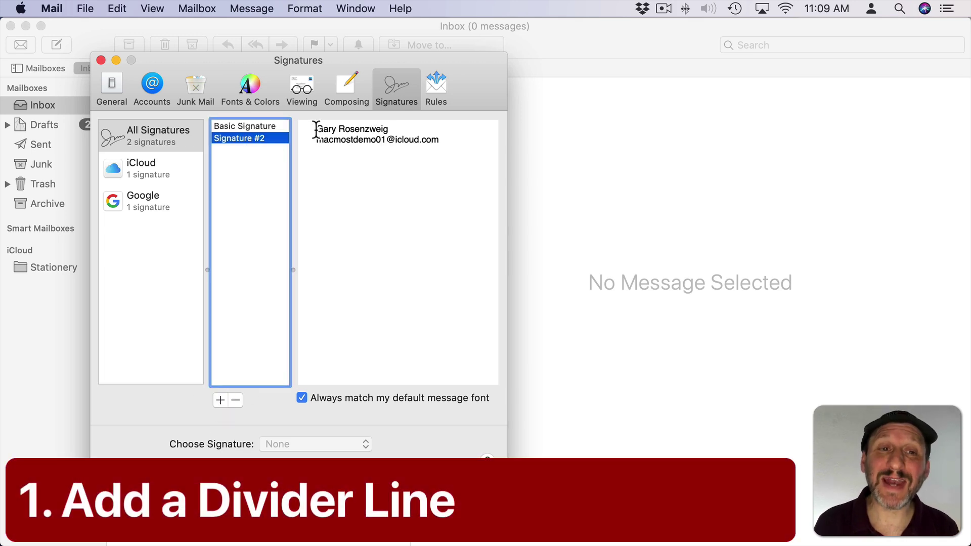
pyautogui.click(316, 131)
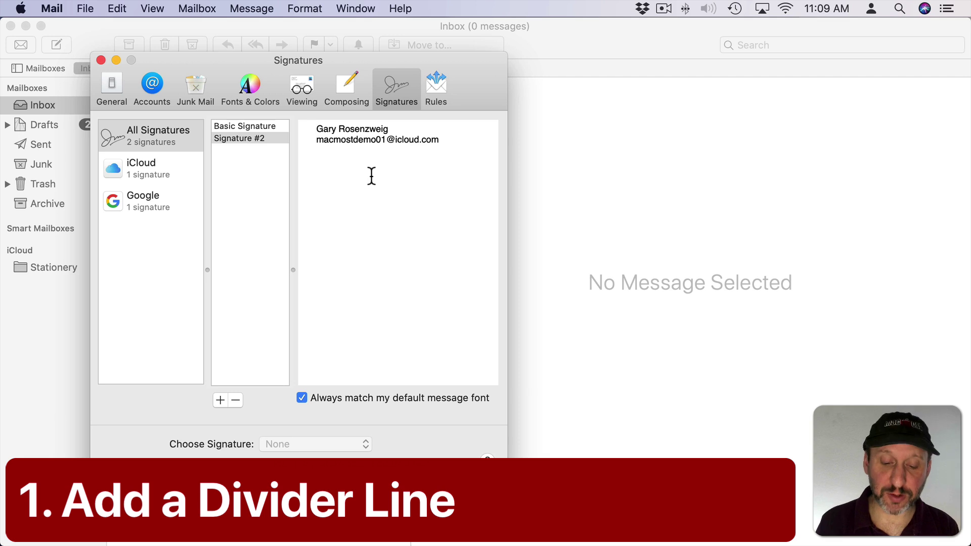
pyautogui.press('Return')
pyautogui.write('---')
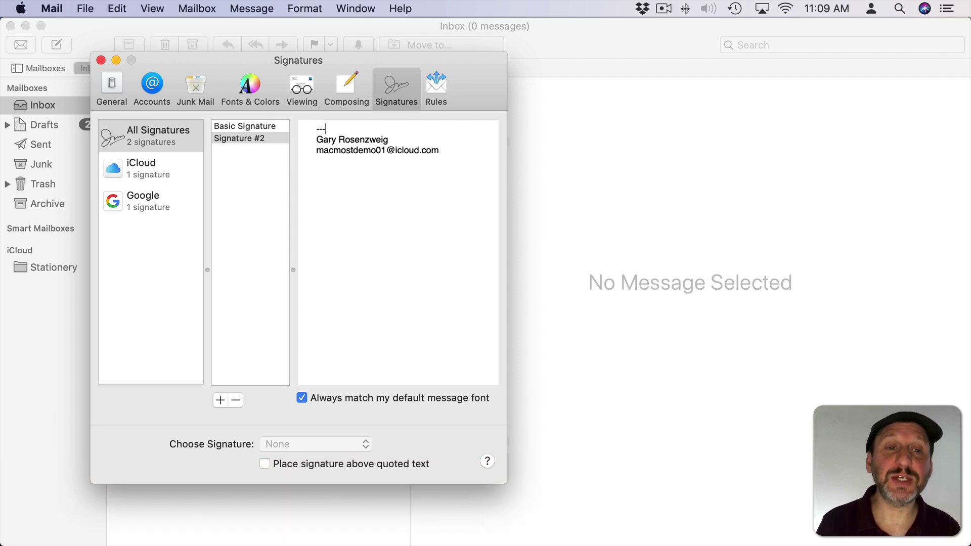
# - Replace the dashes in the signature's divider line with a row of equals signs
pyautogui.press('BackSpace')
pyautogui.press('BackSpace')
pyautogui.press('BackSpace')
pyautogui.write('=====')
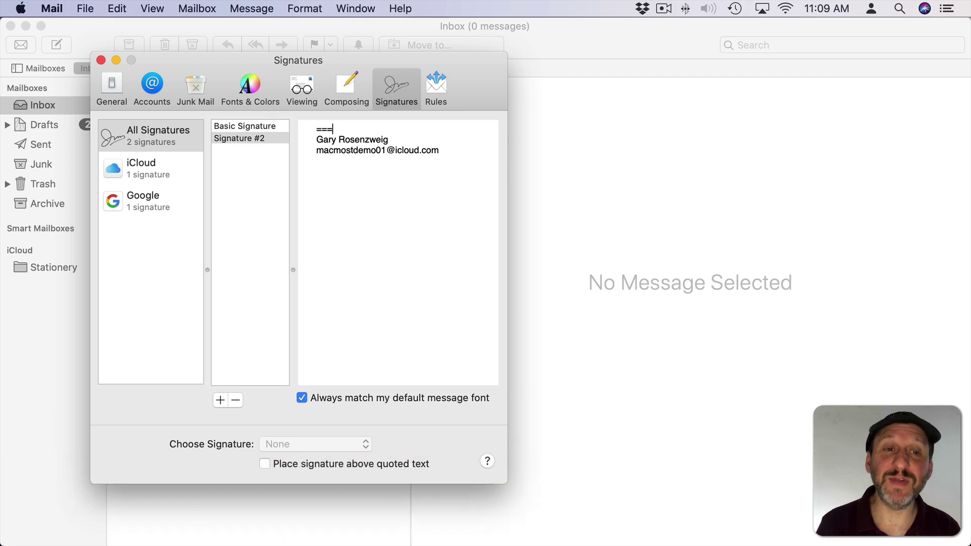
# - Replace the equals signs above the name with a divider row of asterisks
pyautogui.press('BackSpace')
pyautogui.press('BackSpace')
pyautogui.press('BackSpace')
pyautogui.press('BackSpace')
pyautogui.press('BackSpace')
pyautogui.write('*******')
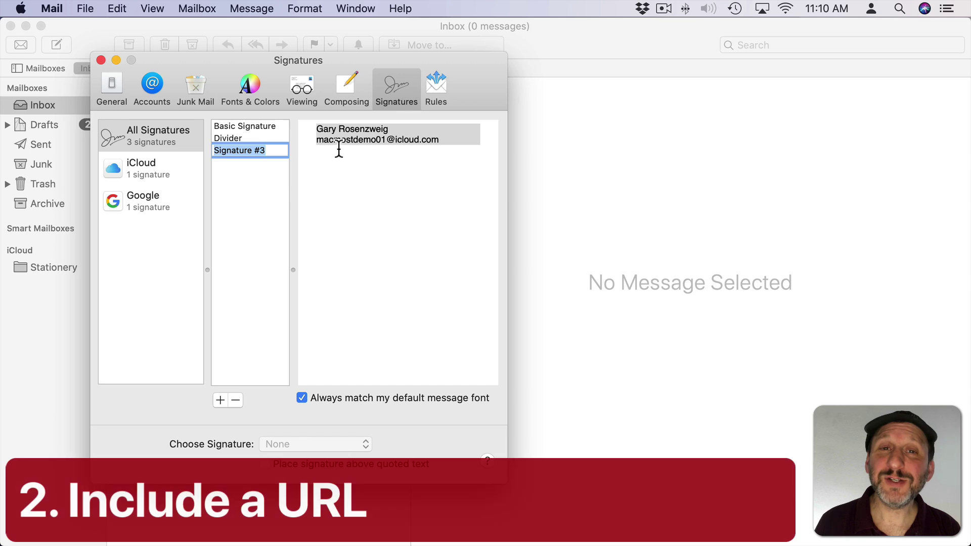
pyautogui.press('Tab')
pyautogui.click(320, 141)
pyautogui.moveTo(316, 139); pyautogui.dragTo(463, 139)
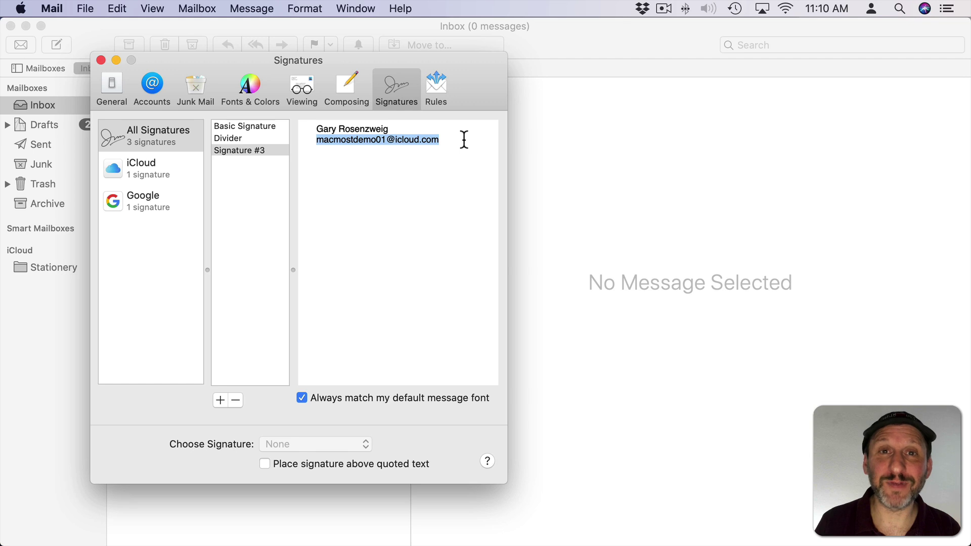
pyautogui.press('BackSpace')
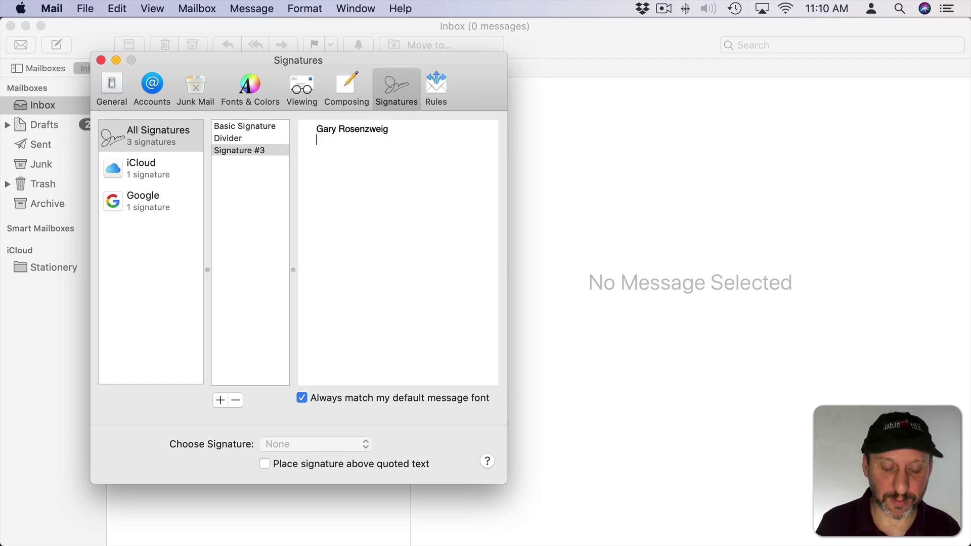
pyautogui.write('MacMost.com')
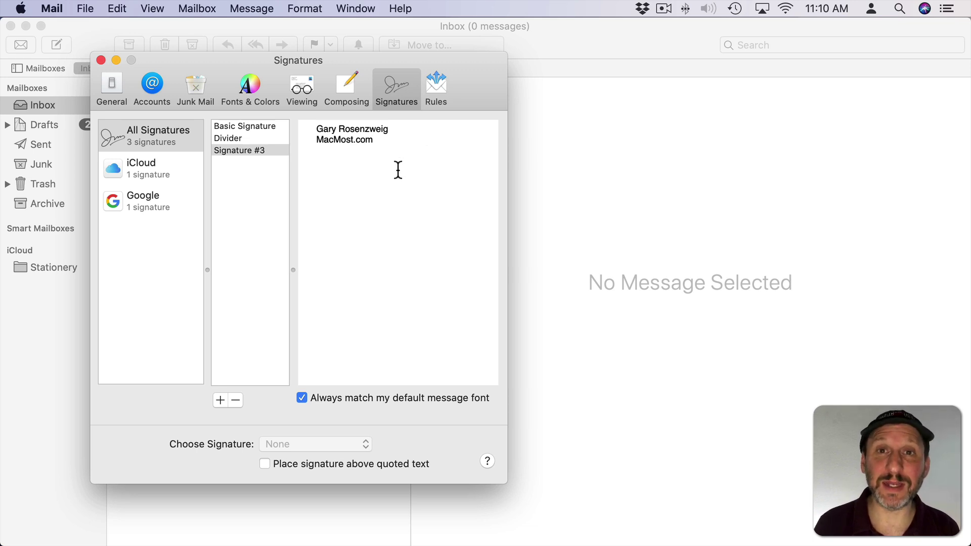
pyautogui.click(318, 140)
pyautogui.write('https://')
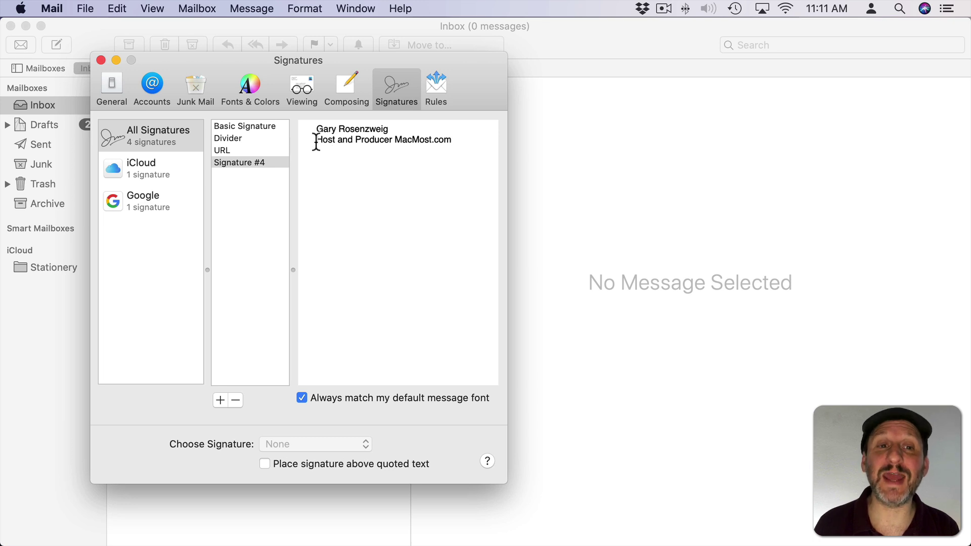
# - Color the name line of the fourth signature red using the Maraschino pencil color
pyautogui.tripleClick(360, 129)
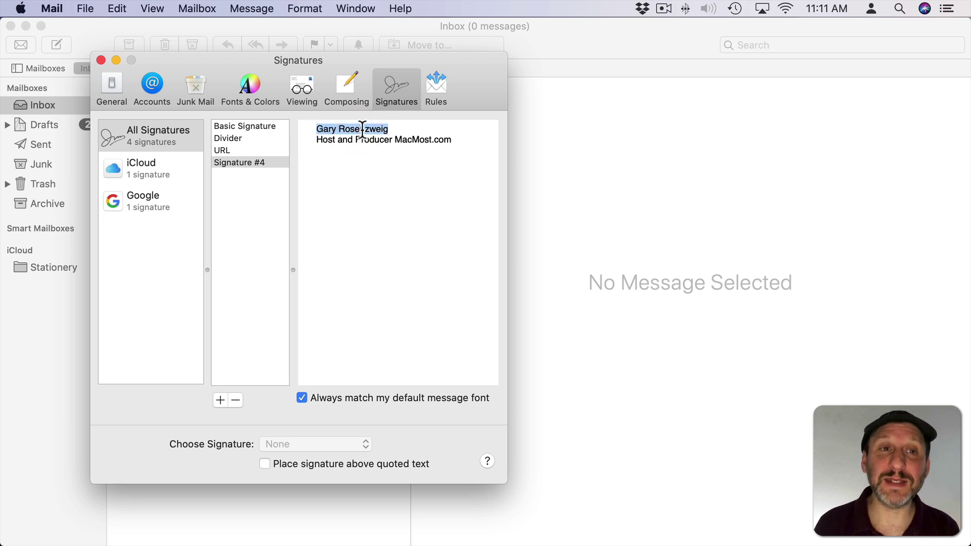
pyautogui.click(308, 9)
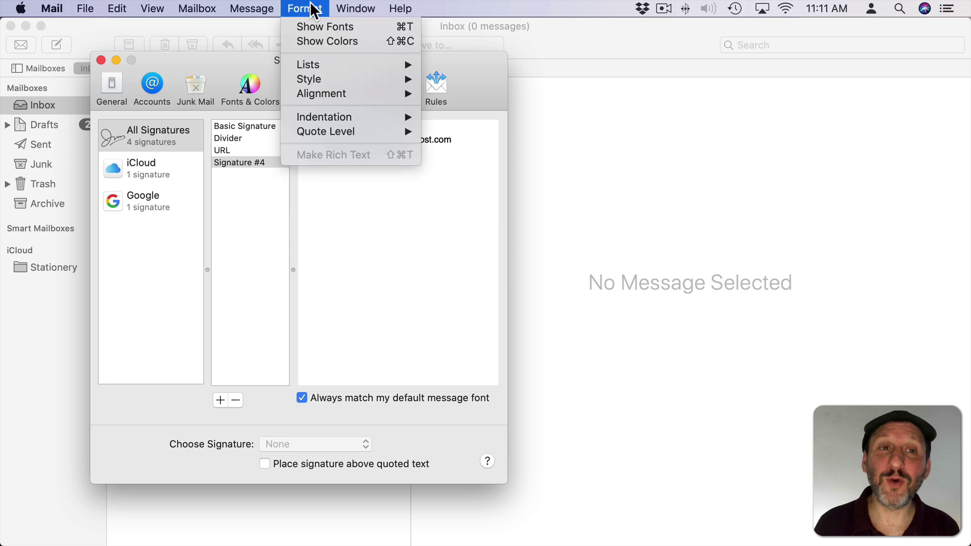
pyautogui.click(320, 41)
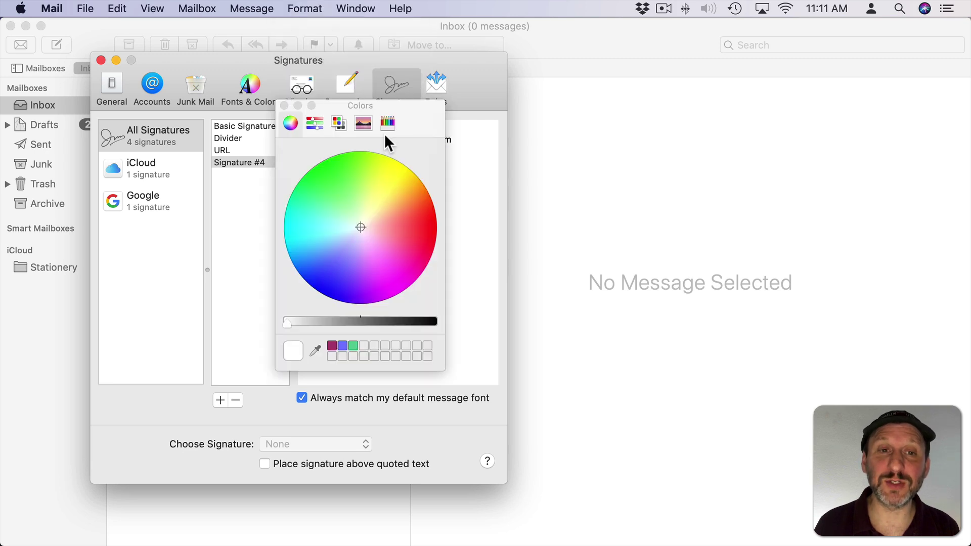
pyautogui.moveTo(404, 104); pyautogui.dragTo(657, 100)
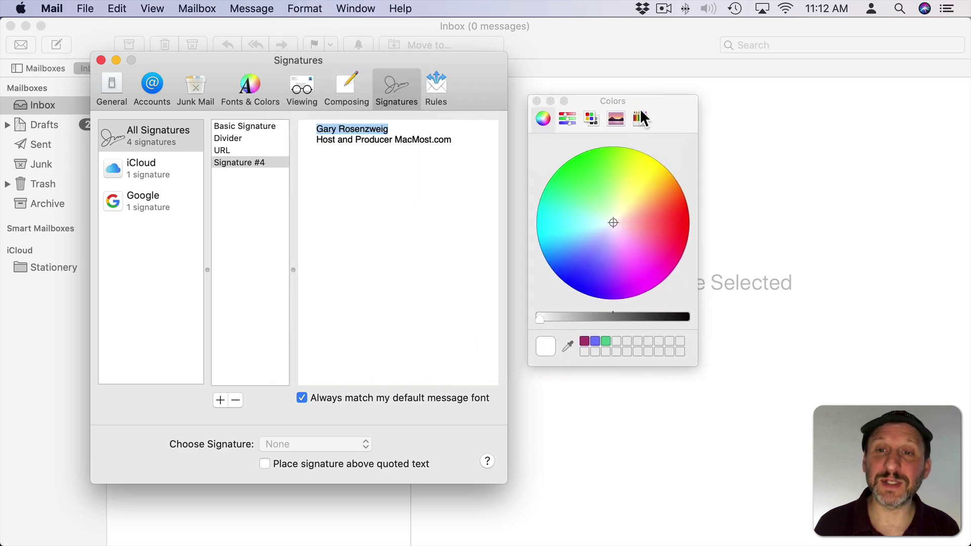
pyautogui.click(640, 118)
pyautogui.click(534, 259)
# - Color the "Host and Producer MacMost.com" line with a blue pencil color
pyautogui.moveTo(315, 141); pyautogui.dragTo(443, 138)
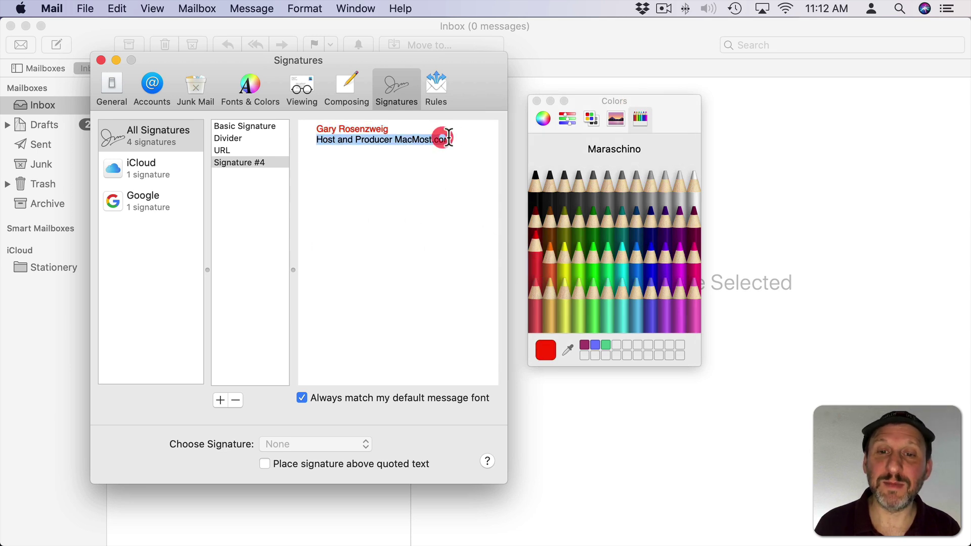
pyautogui.click(638, 252)
pyautogui.click(410, 173)
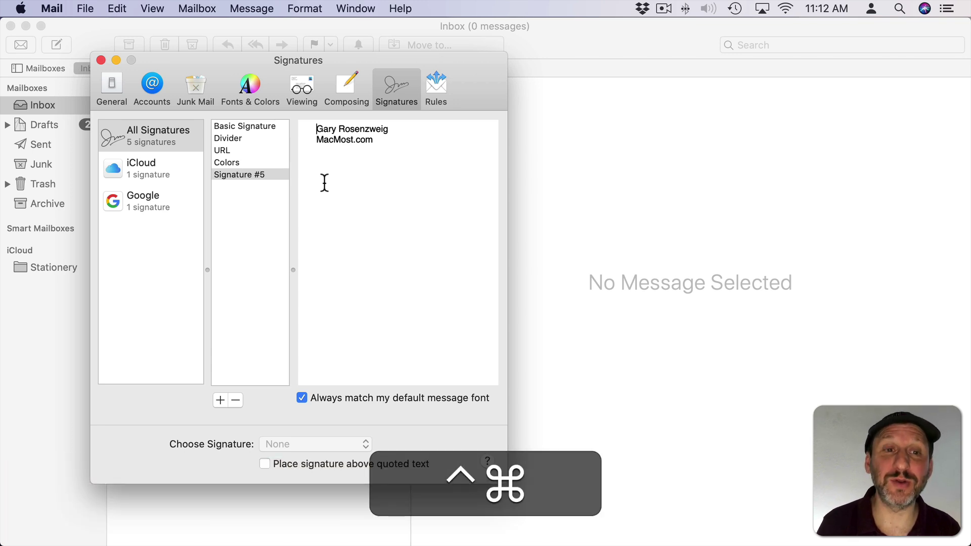
# - Insert the man-with-laptop emoji before the name in the fifth signature
pyautogui.press('ctrl+super+space')
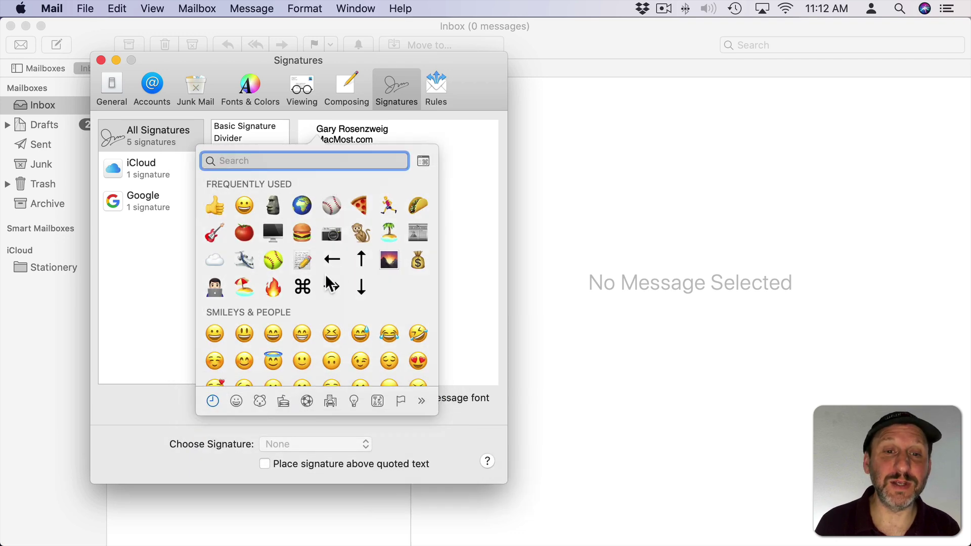
pyautogui.click(212, 292)
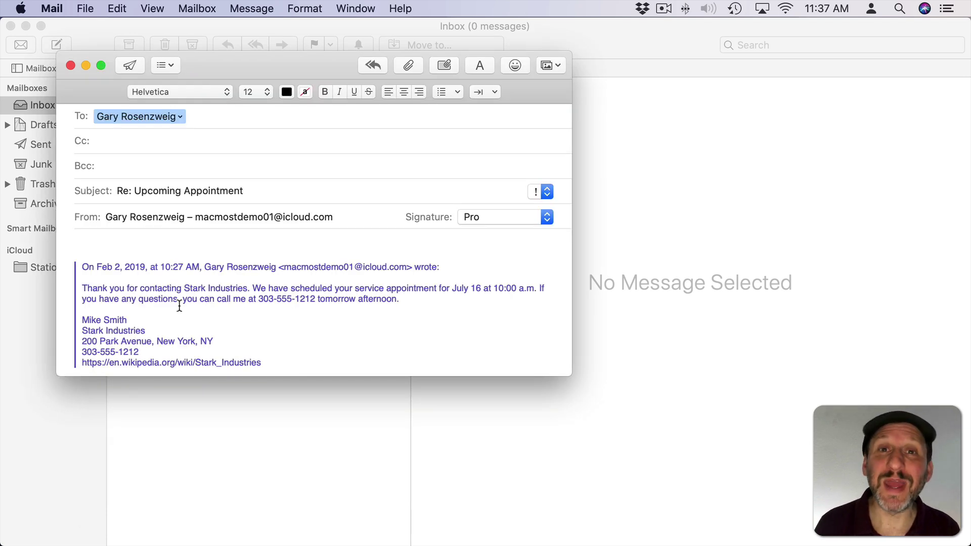
# - Delete the two-line signature below the quoted text in the "Re: Upcoming Appointment" reply
pyautogui.scroll(-3, 180, 306)
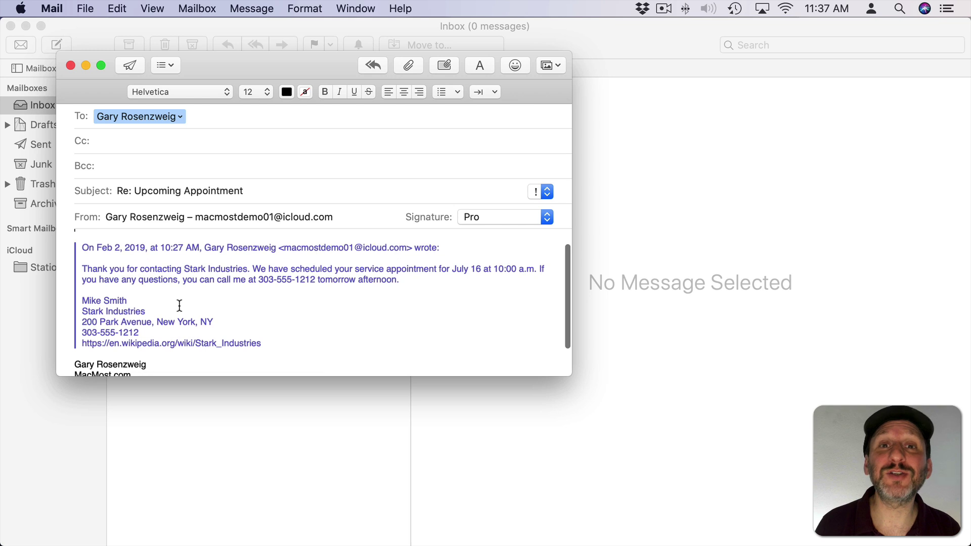
pyautogui.moveTo(74, 334); pyautogui.dragTo(134, 347)
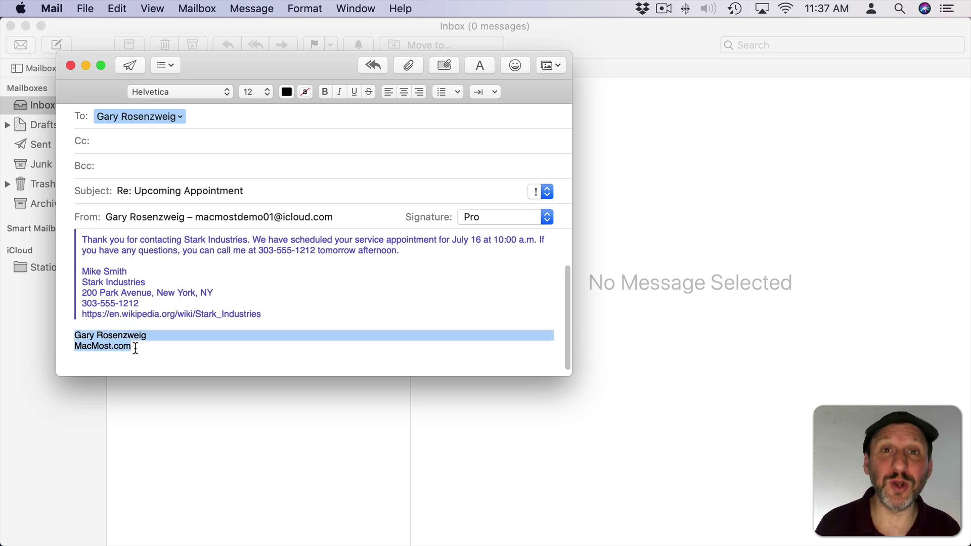
pyautogui.press('BackSpace')
# - Choose a different signature option for the reply and switch the choice once more
pyautogui.click(483, 216)
pyautogui.click(478, 196)
pyautogui.click(484, 217)
pyautogui.click(487, 235)
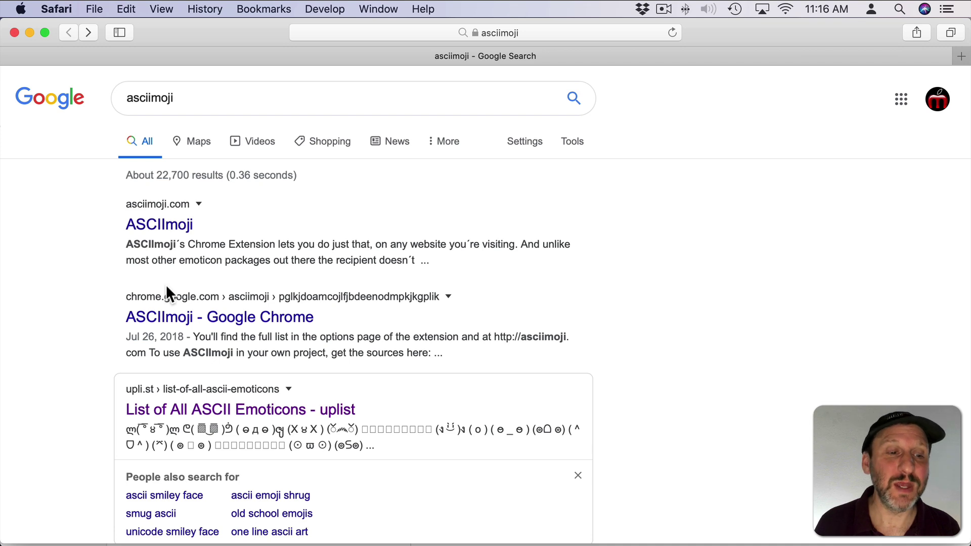
# - In Safari, open the "List of All ASCII Emoticons" search result and copy one emoticon from the page
pyautogui.click(174, 410)
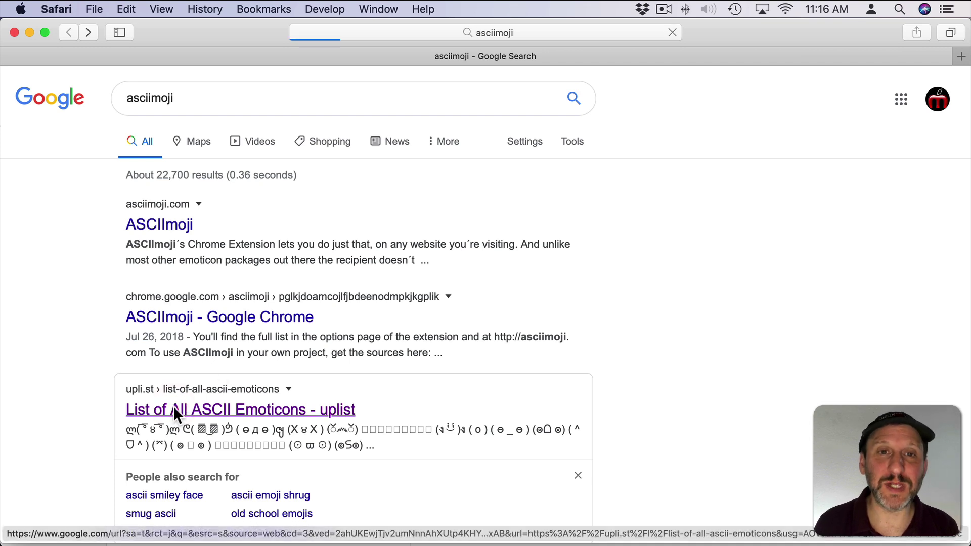
pyautogui.scroll(-3, 210, 268)
pyautogui.moveTo(221, 253); pyautogui.dragTo(290, 253)
pyautogui.press('super+c')
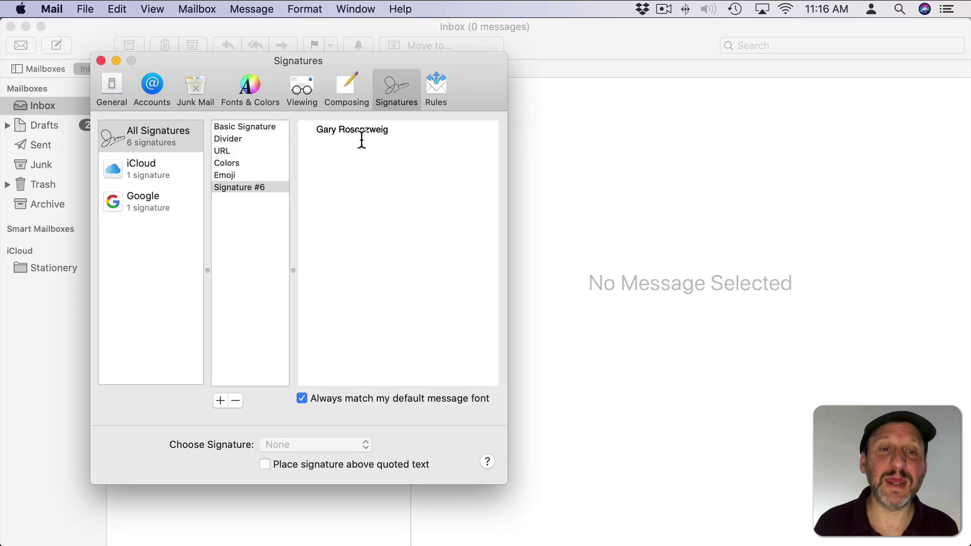
# - Switch to Mail and paste the copied emoticon on a new line in the sixth signature
pyautogui.click(389, 142)
pyautogui.press('Return')
pyautogui.press('super+v')
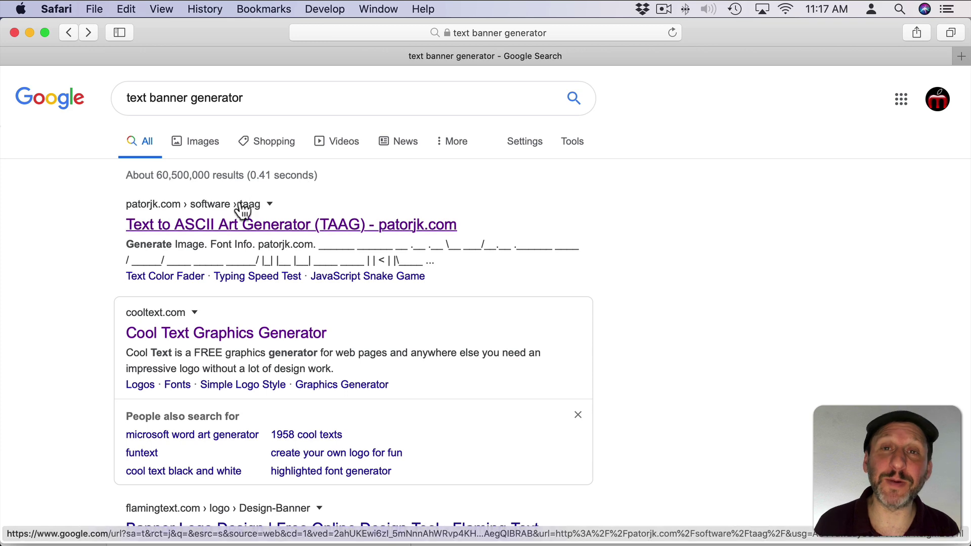
# - In Safari, open the Text to ASCII Art Generator (TAAG) and replace its sample text with the first name
pyautogui.click(174, 224)
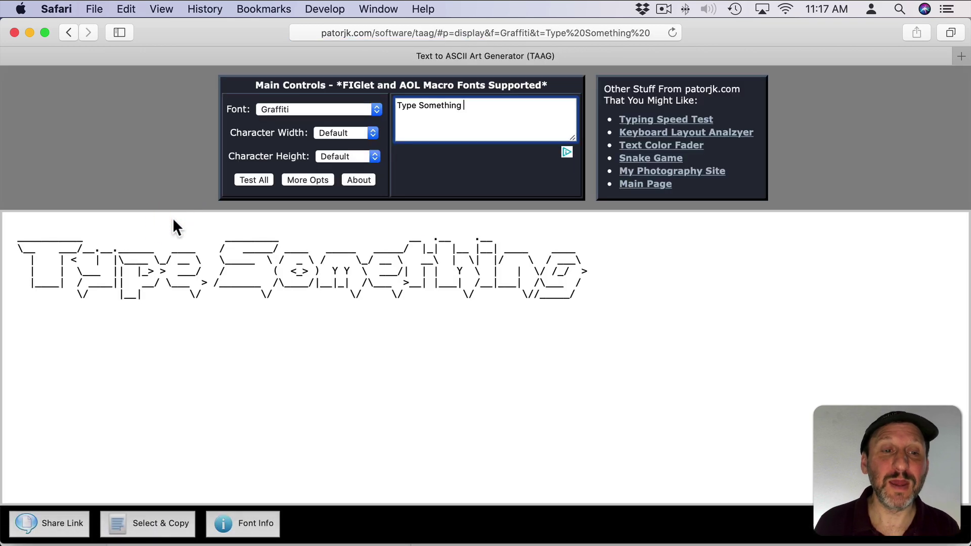
pyautogui.moveTo(463, 105); pyautogui.dragTo(371, 93)
pyautogui.write('Gary')
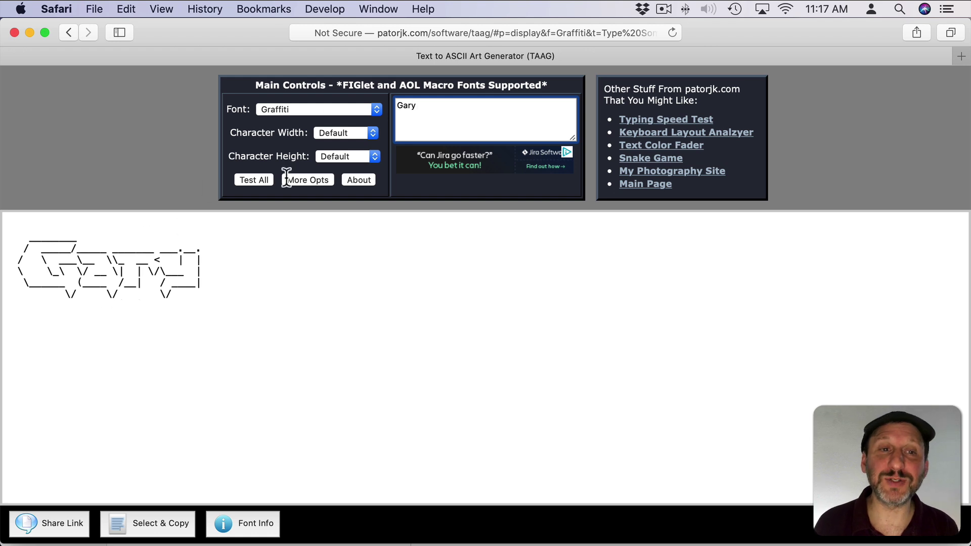
# - Try the banner text in the fonts Isometric3, Rectangles, 3D-ASCII, AMC Neko and Bear
pyautogui.click(318, 112)
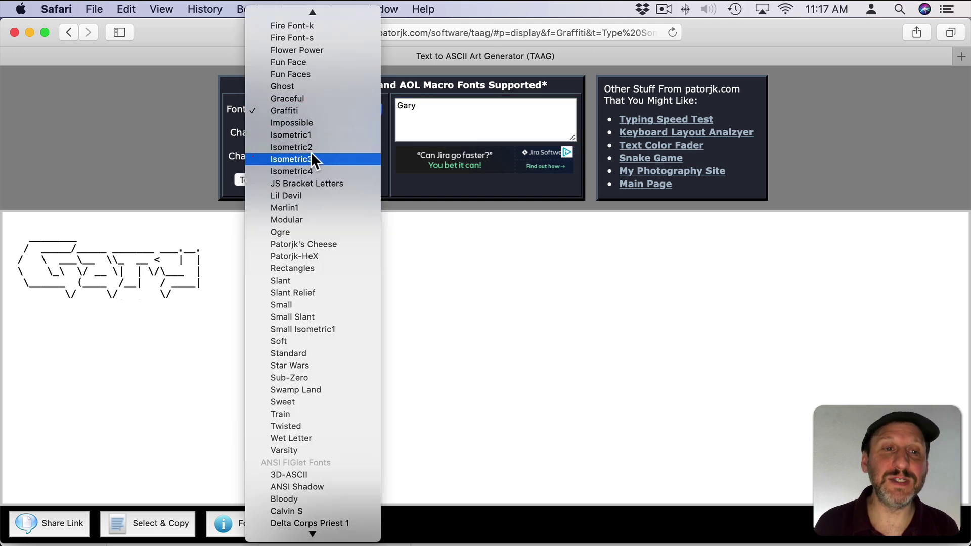
pyautogui.click(313, 158)
pyautogui.click(305, 105)
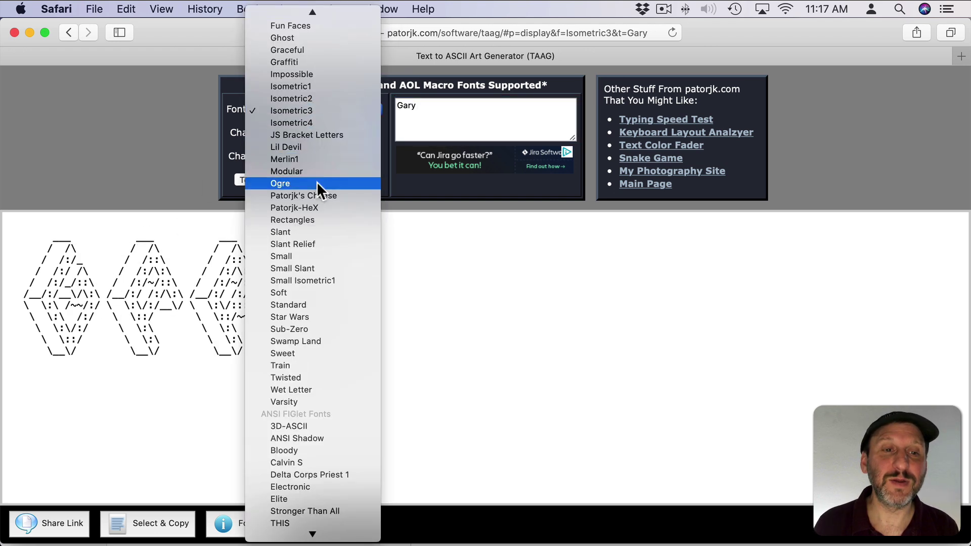
pyautogui.click(317, 214)
pyautogui.click(315, 109)
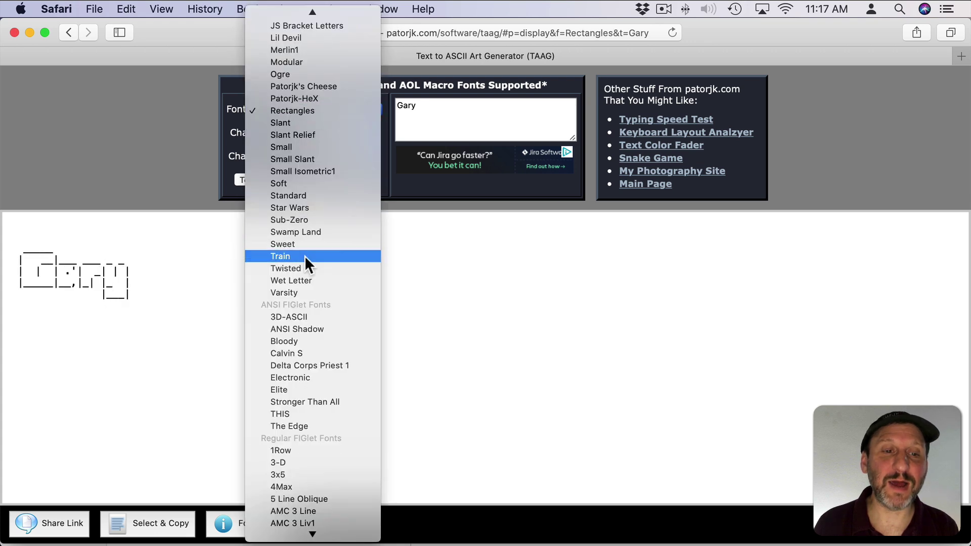
pyautogui.click(296, 316)
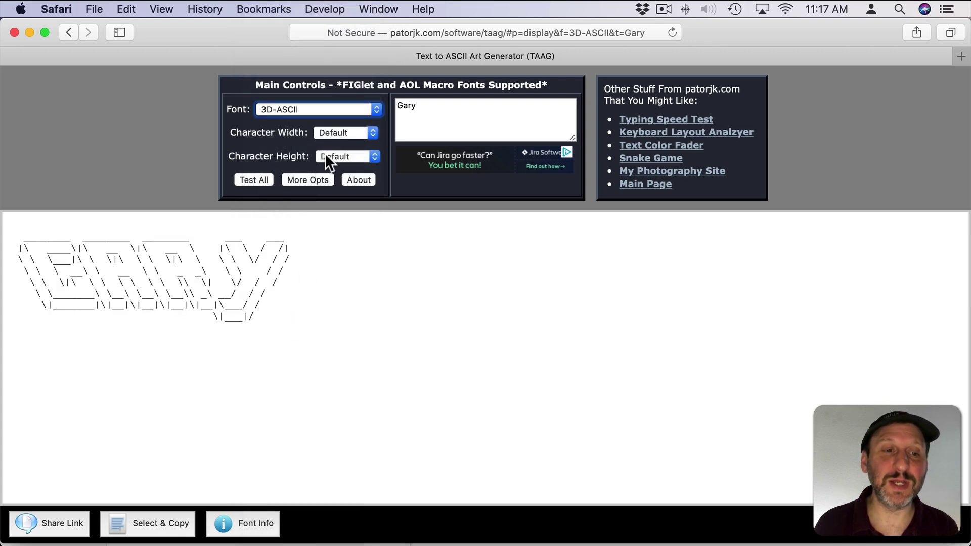
pyautogui.click(311, 110)
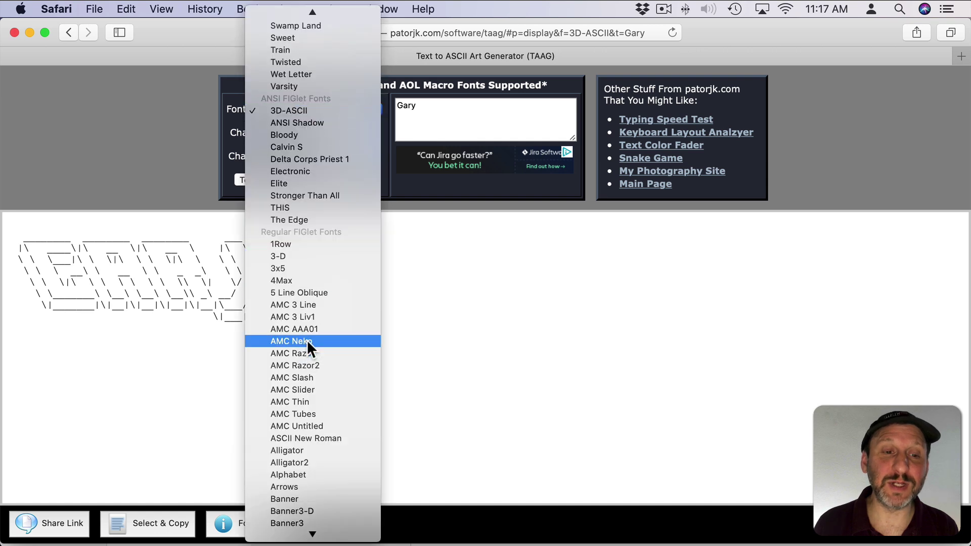
pyautogui.click(308, 341)
pyautogui.click(318, 106)
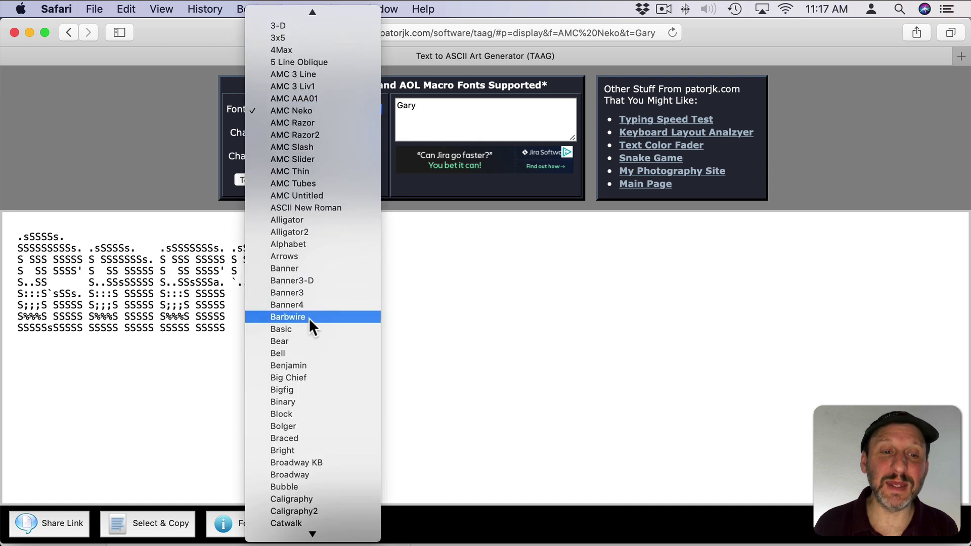
pyautogui.click(304, 341)
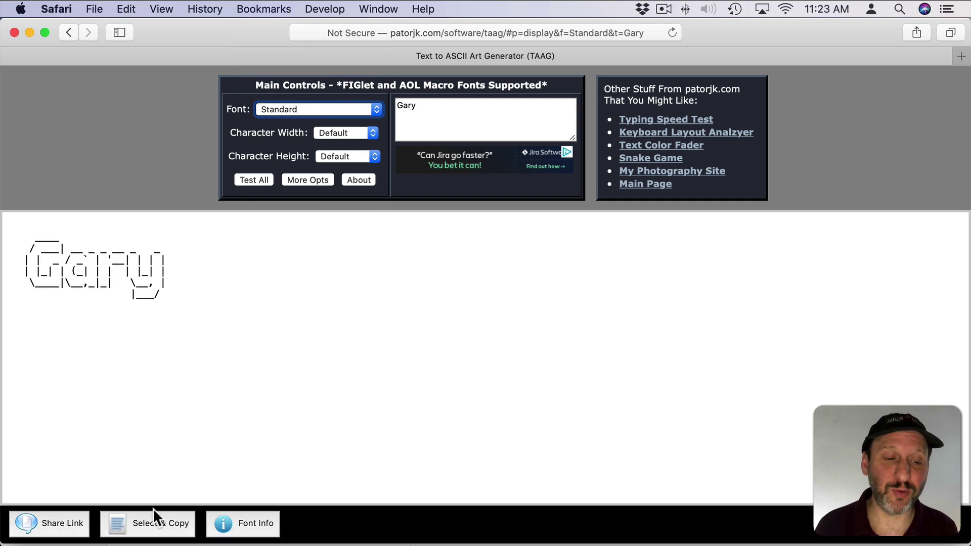
# - Copy the generated banner, paste it into the empty seventh signature in Mail and select all of its text
pyautogui.click(145, 526)
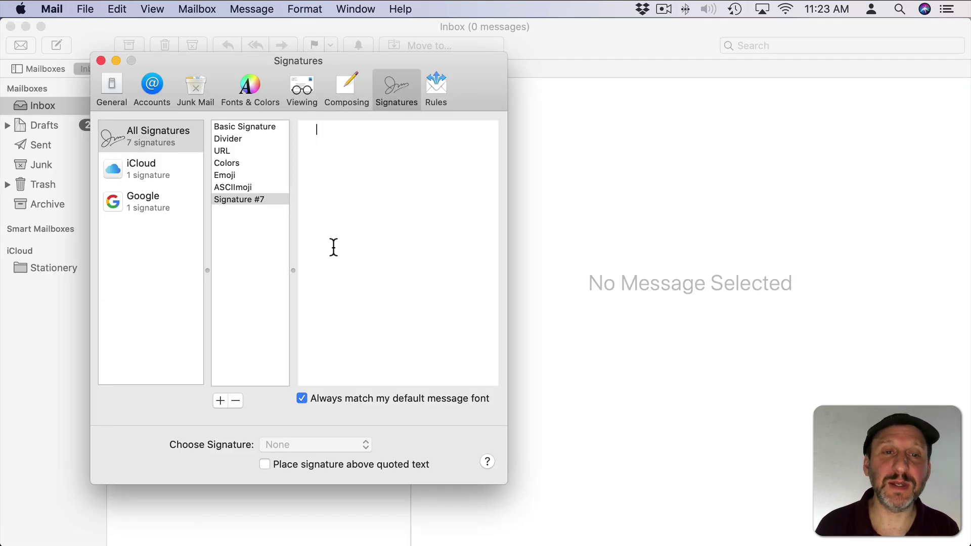
pyautogui.press('super+v')
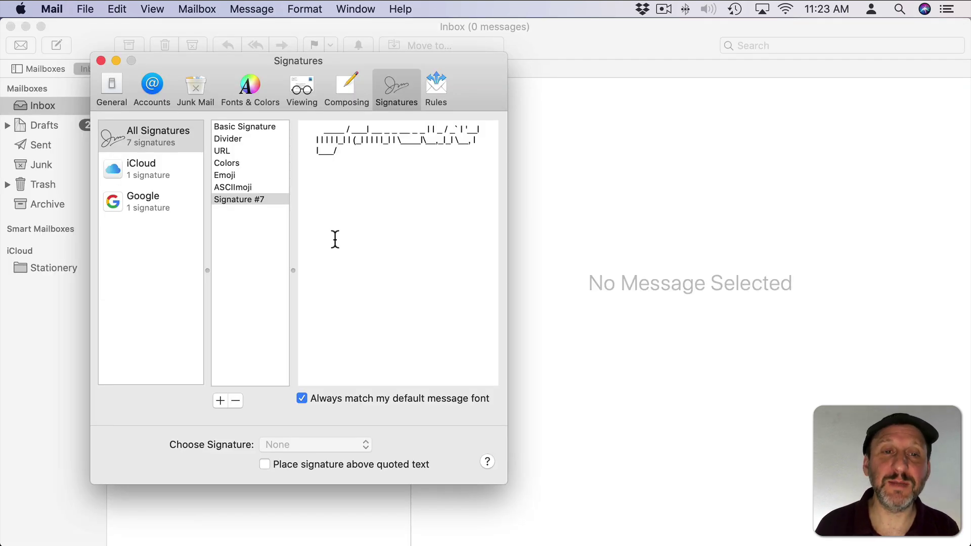
pyautogui.press('super+a')
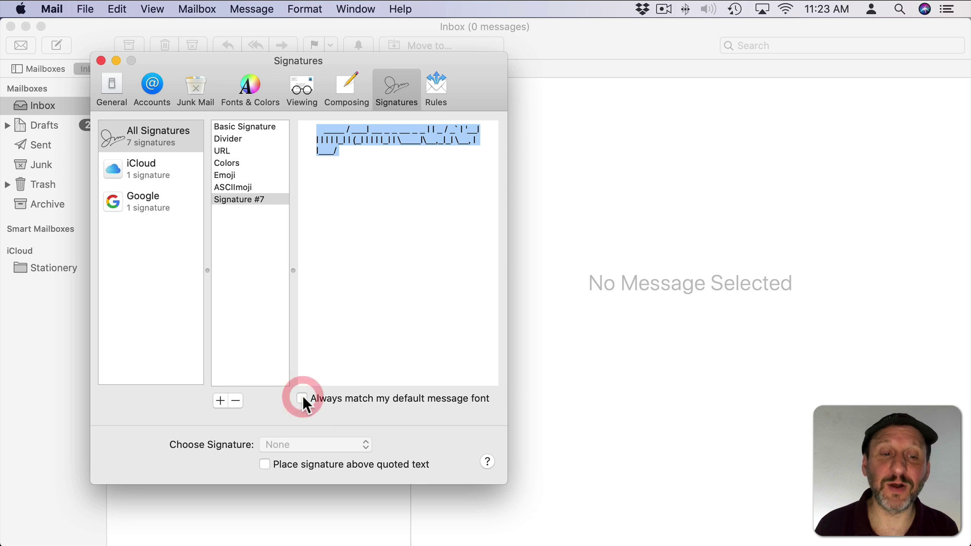
# - Set the selected banner text to the fixed-width font Courier
pyautogui.click(309, 9)
pyautogui.click(311, 26)
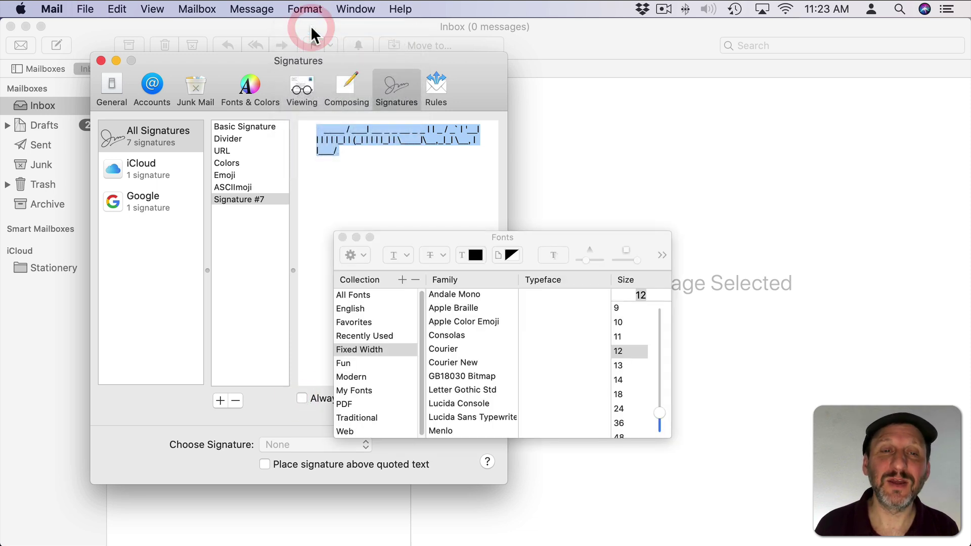
pyautogui.click(353, 349)
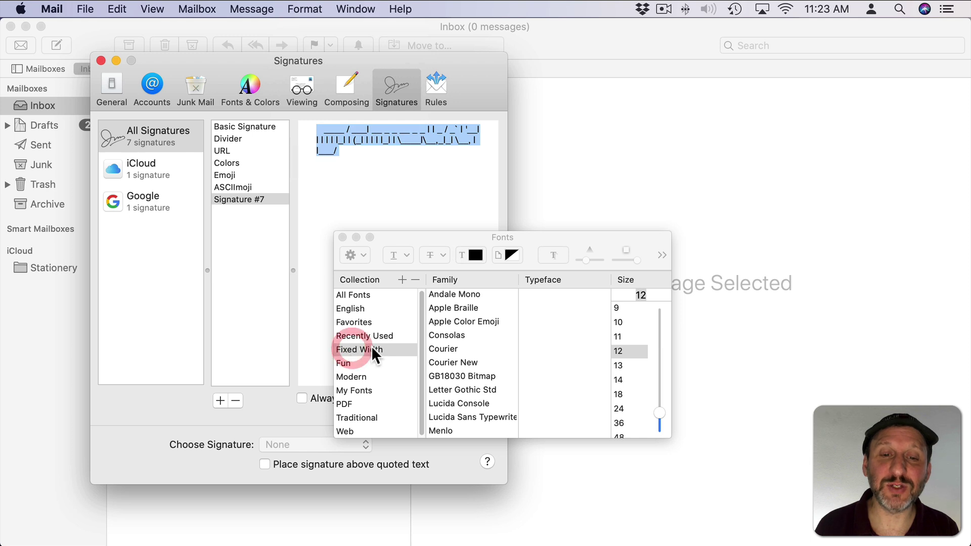
pyautogui.click(450, 349)
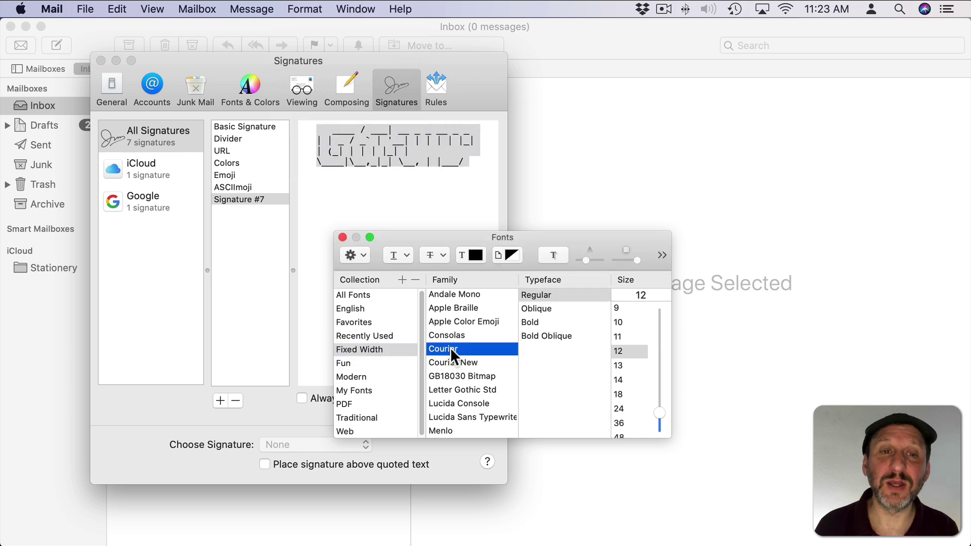
# - Close the font chooser, clear the seventh signature and paste the copied banner text into it again
pyautogui.press('super+t')
pyautogui.press('BackSpace')
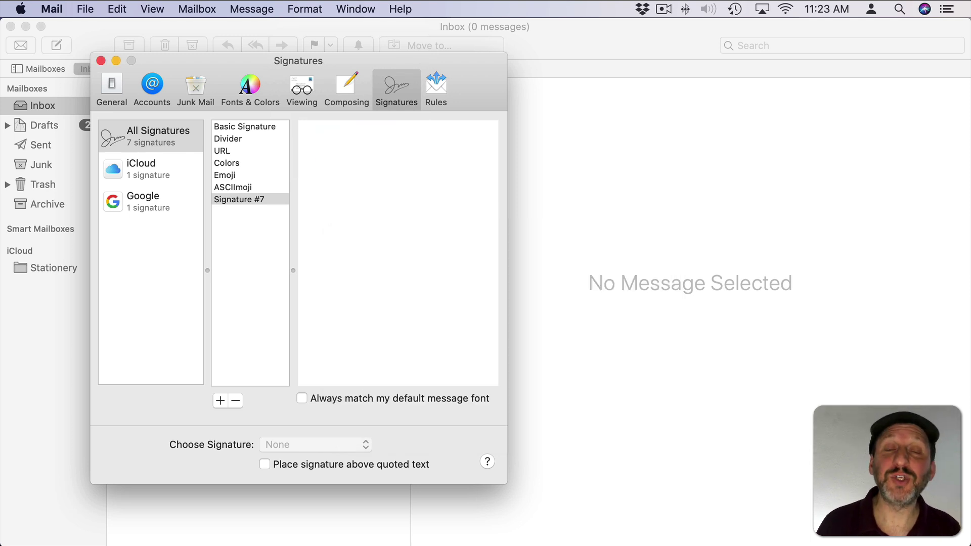
pyautogui.press('super+v')
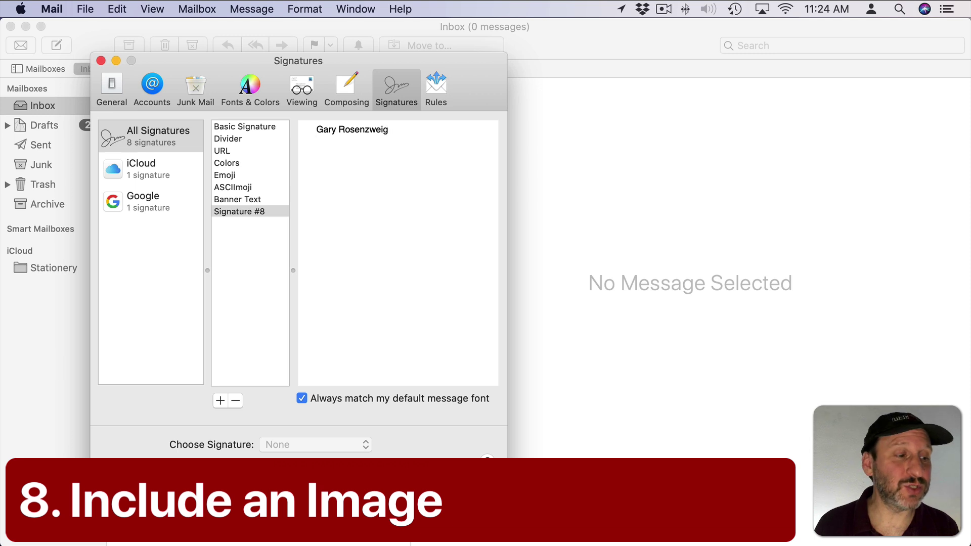
# - Insert the full-size portrait photo below the name in the eighth signature
pyautogui.moveTo(1, 152); pyautogui.dragTo(363, 157)
pyautogui.moveTo(356, 197)
pyautogui.mouseDown()
pyautogui.moveTo(409, 199)
pyautogui.moveTo(367, 187)
pyautogui.moveTo(341, 158)
pyautogui.moveTo(365, 161)
pyautogui.mouseUp()
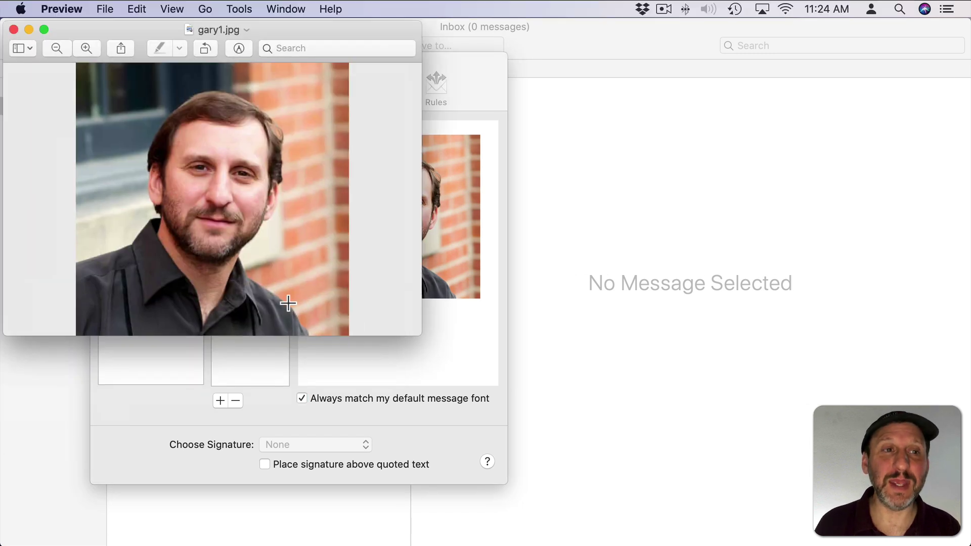
# - In Preview, resize the portrait photo to 60 pixels wide with proportional scaling and export it as a separate copy
pyautogui.click(239, 9)
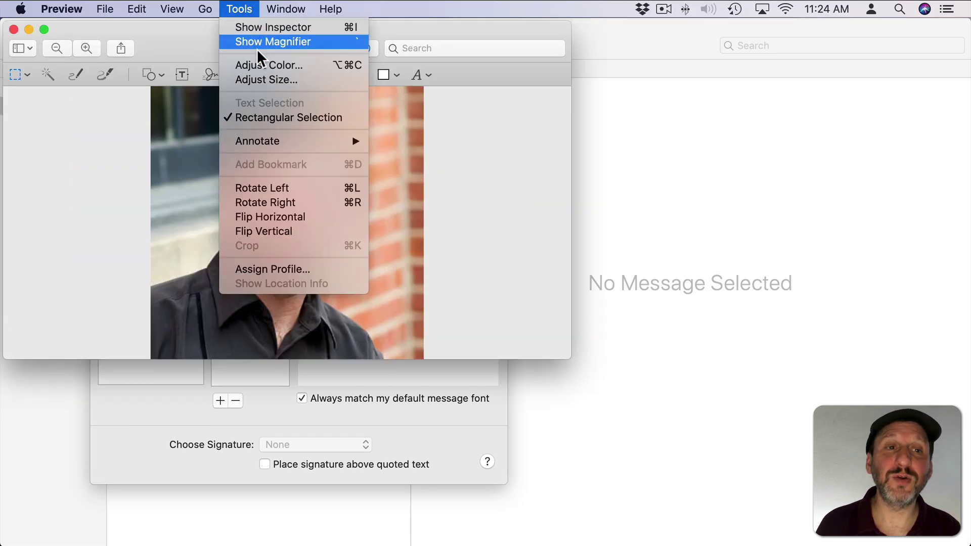
pyautogui.click(257, 79)
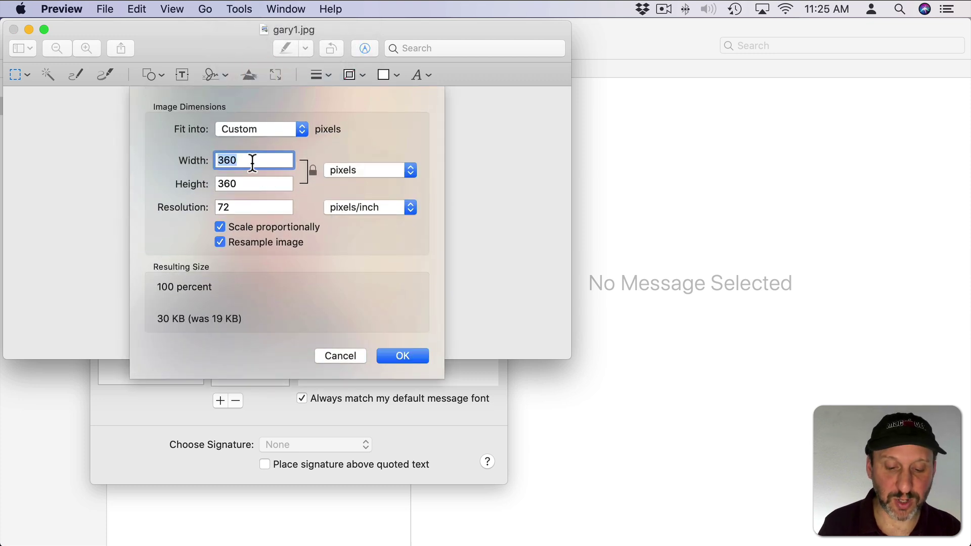
pyautogui.write('60')
pyautogui.click(402, 354)
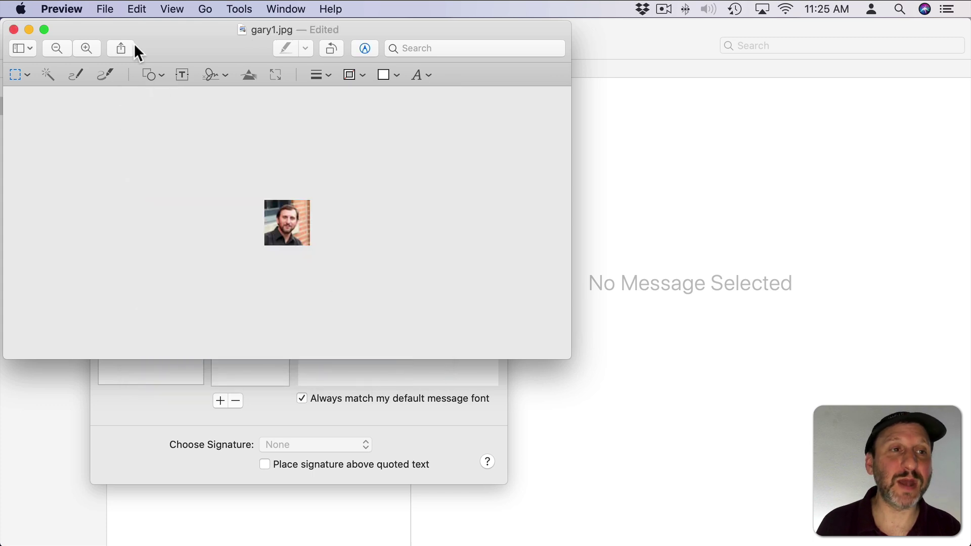
pyautogui.click(104, 9)
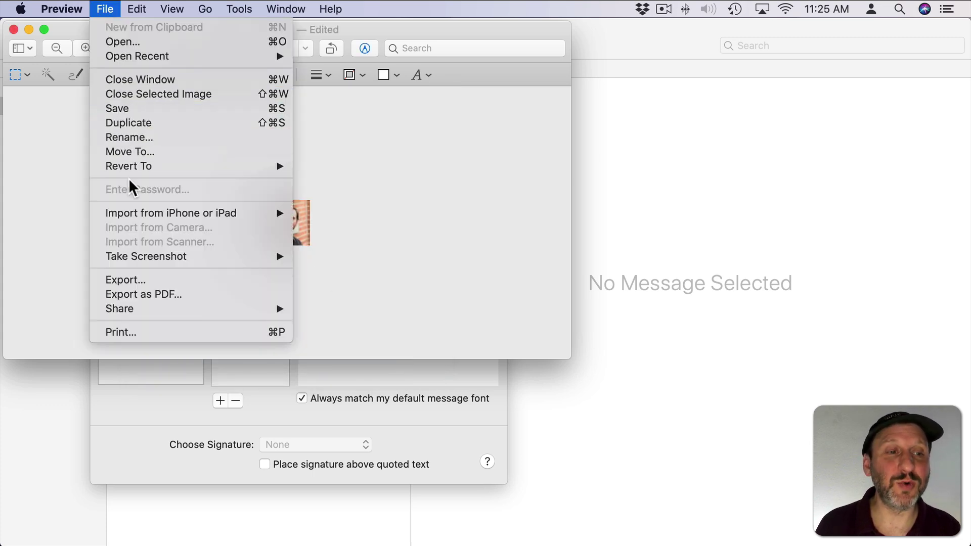
pyautogui.click(136, 278)
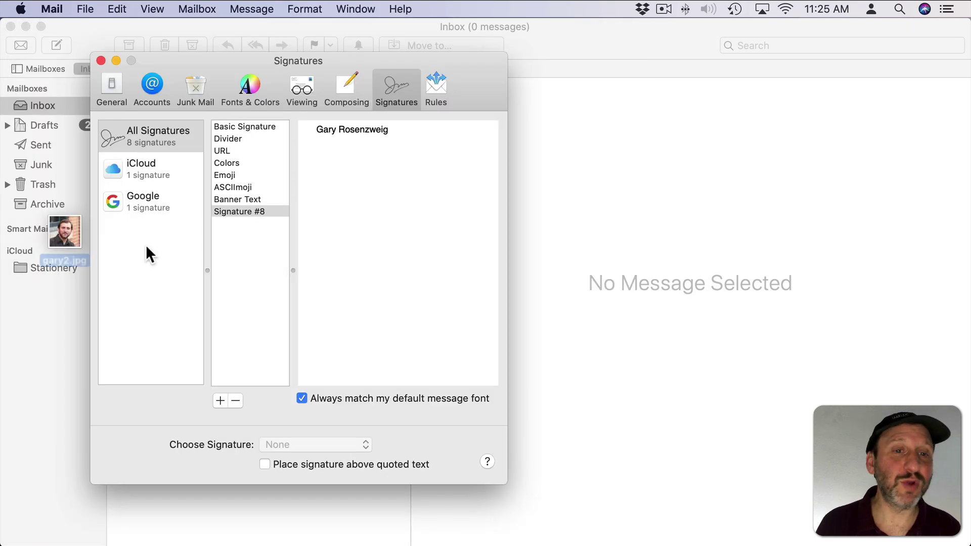
# - Insert the reduced portrait photo from the desktop below the name in the eighth signature
pyautogui.moveTo(150, 255); pyautogui.dragTo(369, 172)
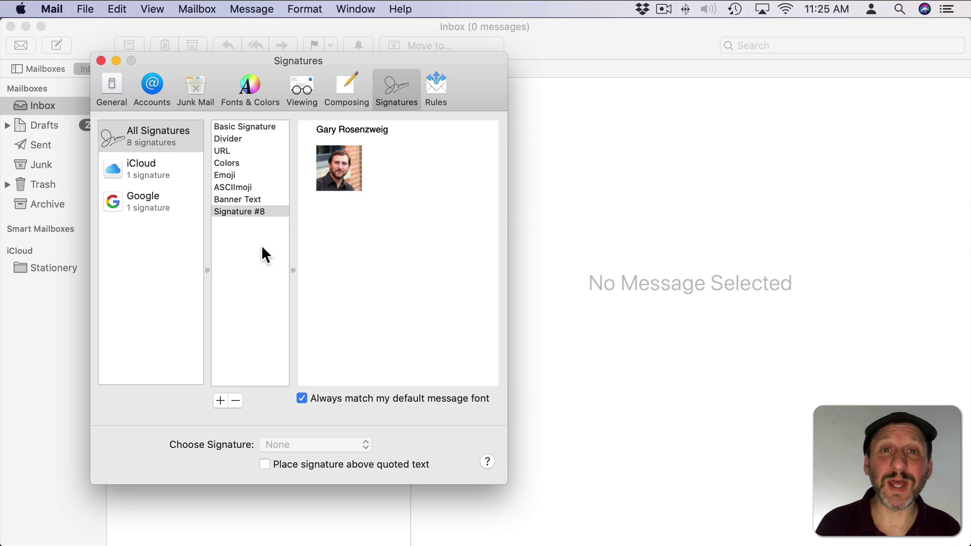
pyautogui.moveTo(343, 167)
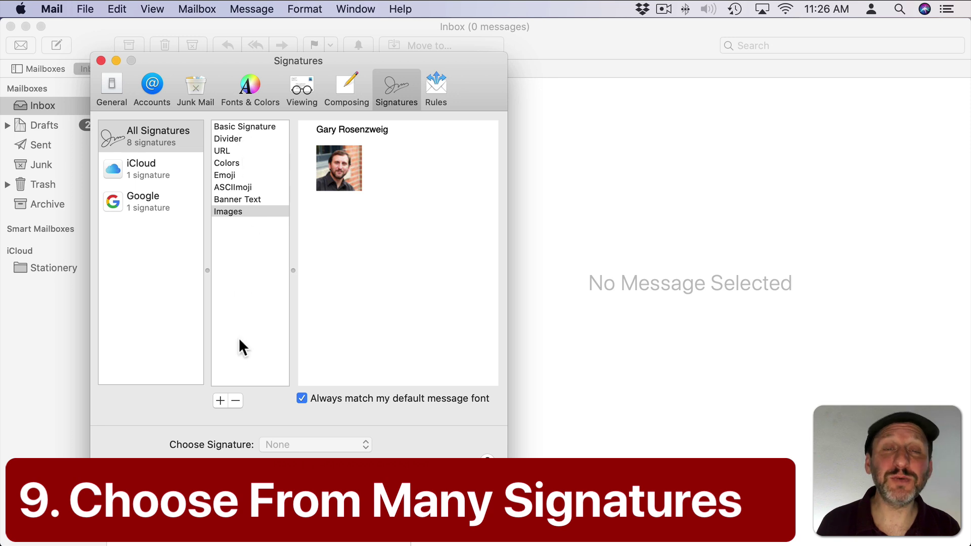
# - Add a new signature, replace its e-mail line with MacMost.com and name it Pro
pyautogui.click(220, 399)
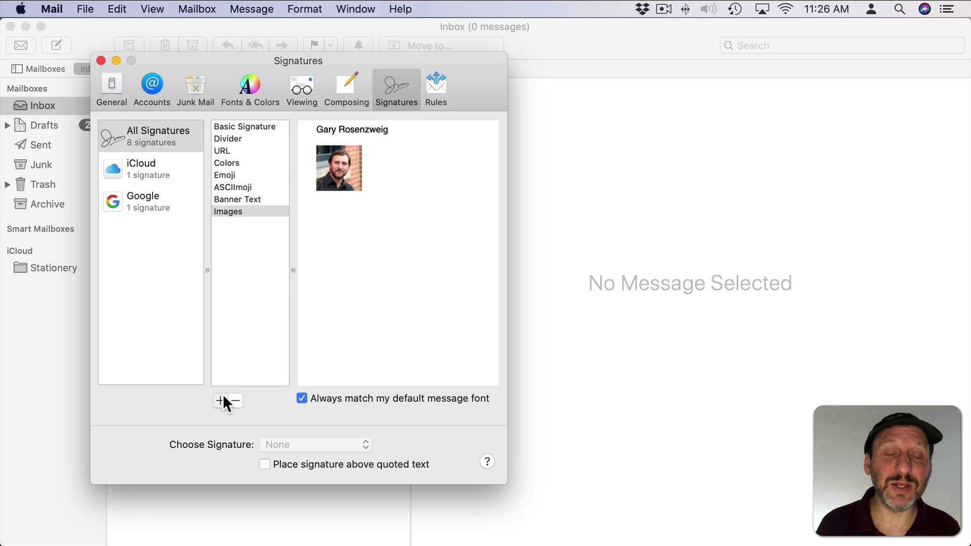
pyautogui.click(362, 141)
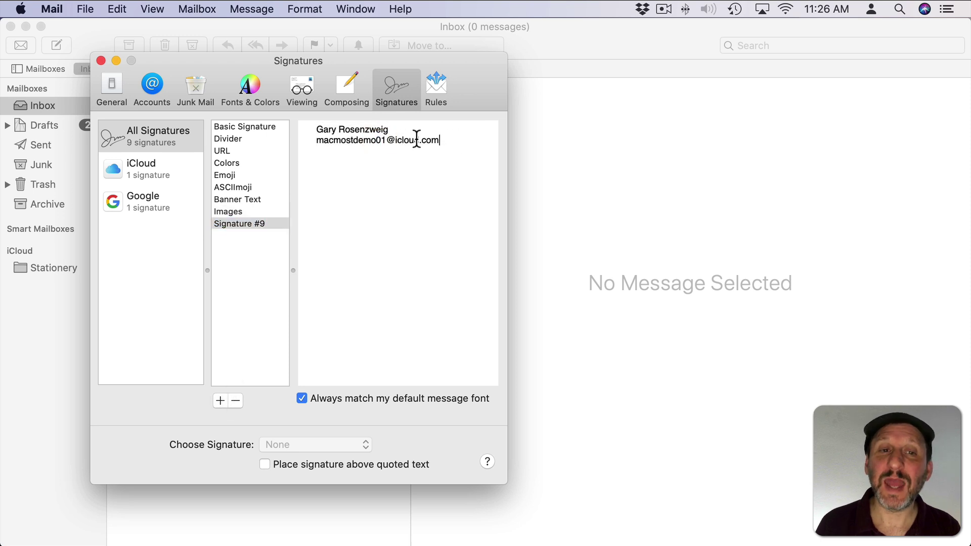
pyautogui.moveTo(444, 140); pyautogui.dragTo(299, 136)
pyautogui.write('MacMost.com')
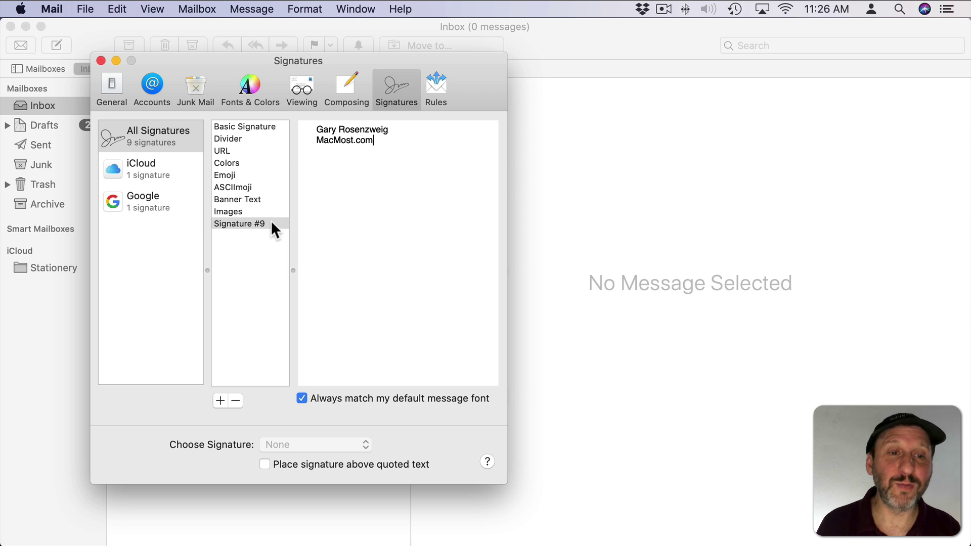
pyautogui.doubleClick(239, 223)
pyautogui.write('Pro')
pyautogui.press('Return')
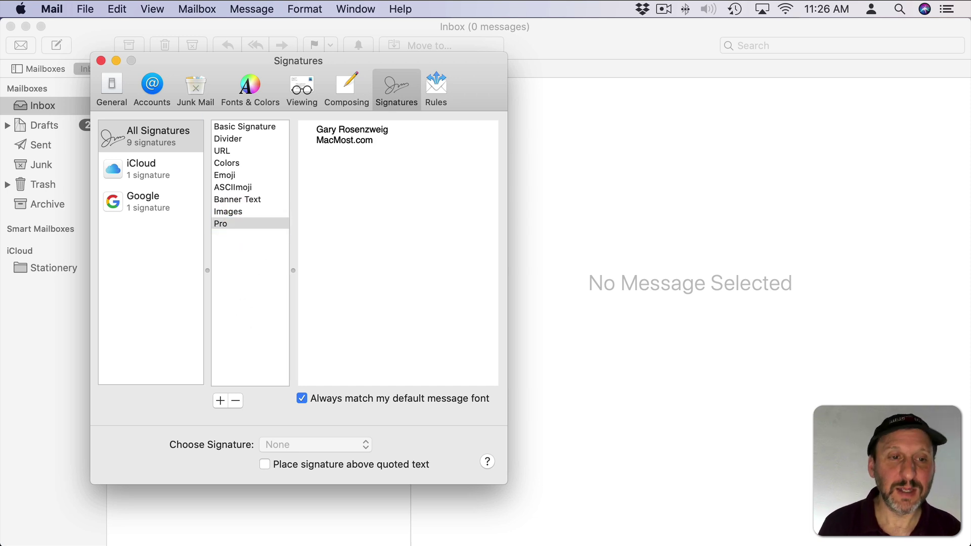
# - Add a signature named Friends and replace its whole text with just the first name
pyautogui.click(220, 401)
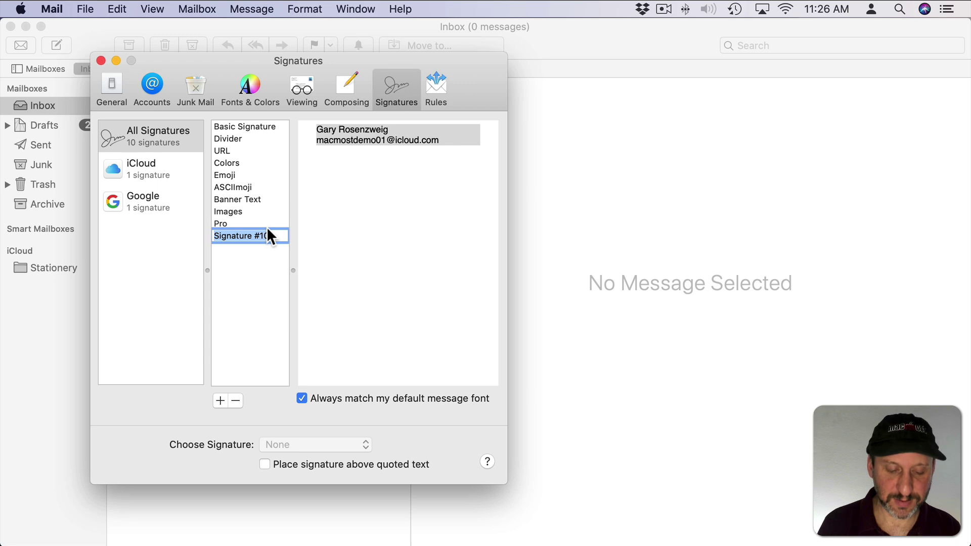
pyautogui.write('Friends')
pyautogui.click(321, 211)
pyautogui.press('cmd+a')
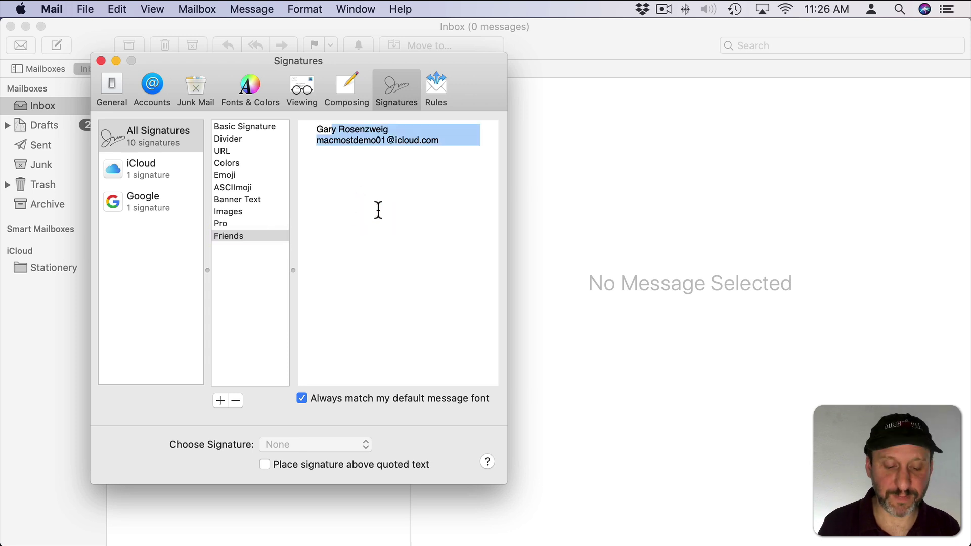
pyautogui.write('Gary')
pyautogui.press('Return')
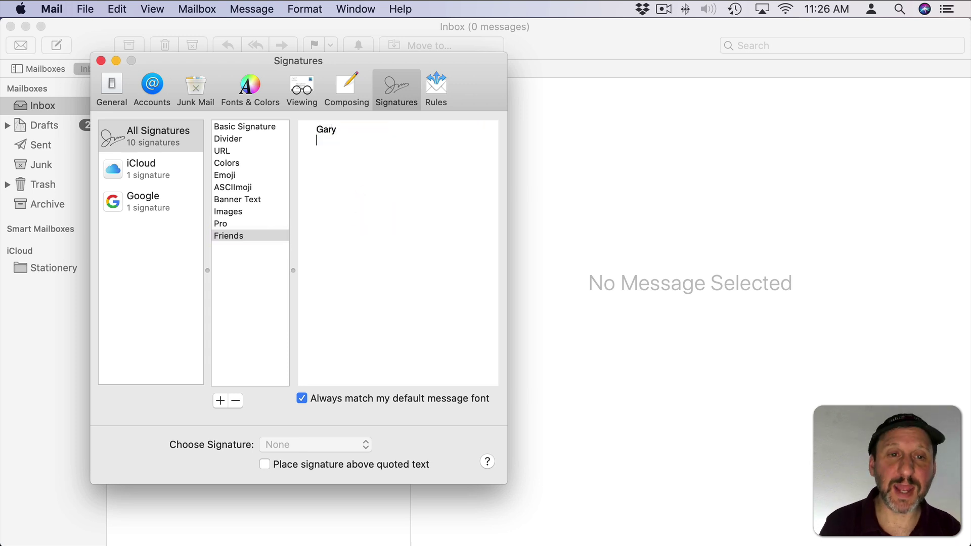
# - Add a signature named Side Project and replace its e-mail line with JustSolitaire.com
pyautogui.click(220, 401)
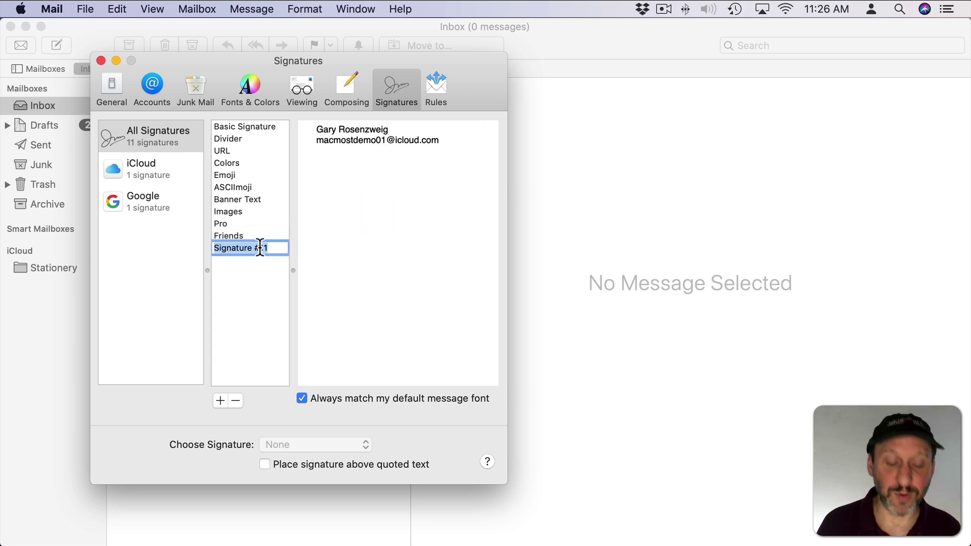
pyautogui.write('Side Project')
pyautogui.tripleClick(427, 167)
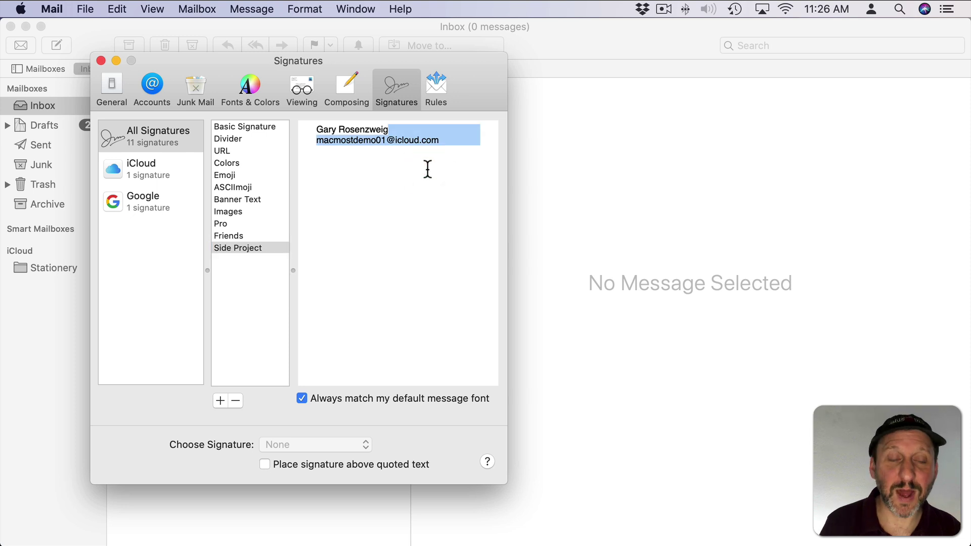
pyautogui.press('BackSpace')
# - Assign the Pro, Friends and Side Project signatures to the iCloud account
pyautogui.click(233, 224)
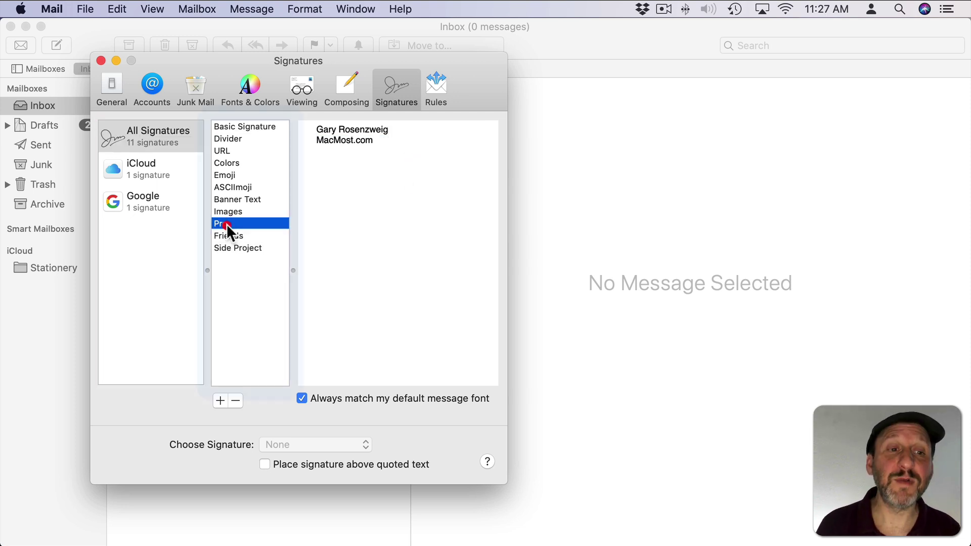
pyautogui.keyDown('shift'); pyautogui.click(235, 248); pyautogui.keyUp('shift')
pyautogui.moveTo(242, 223); pyautogui.dragTo(137, 168)
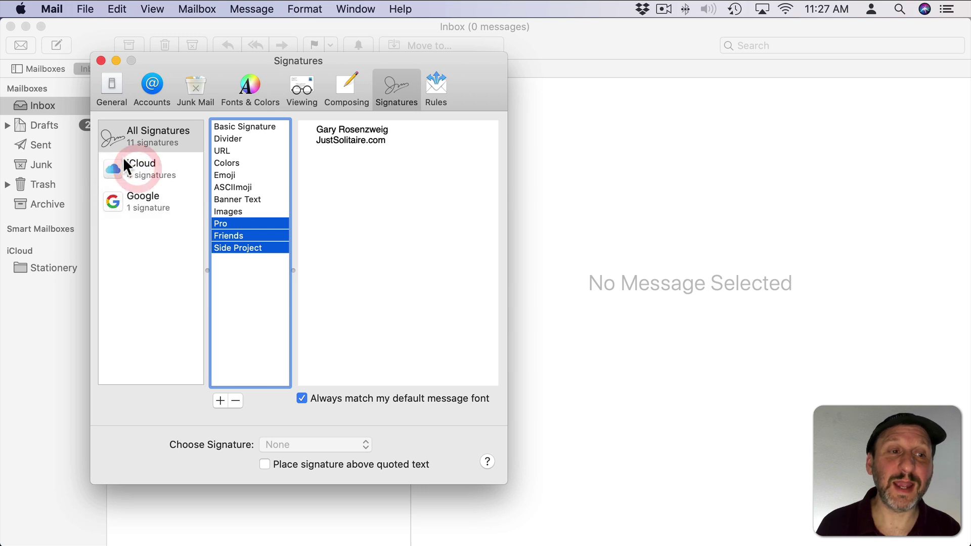
# - Close the signature settings, start a new message and try the Pro, Friends and Side Project signatures in it
pyautogui.click(100, 60)
pyautogui.press('super+n')
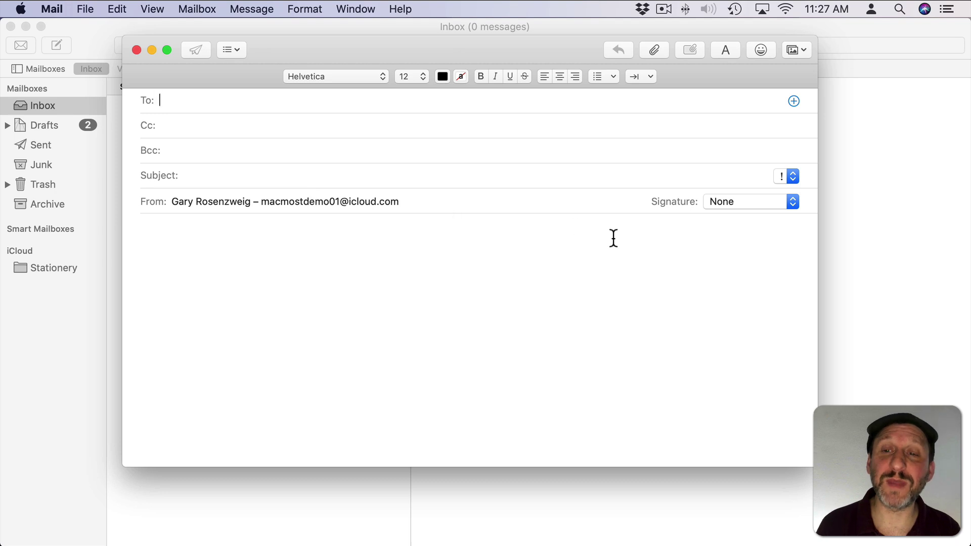
pyautogui.click(729, 202)
pyautogui.click(733, 224)
pyautogui.click(733, 201)
pyautogui.click(734, 215)
pyautogui.click(734, 203)
pyautogui.click(733, 216)
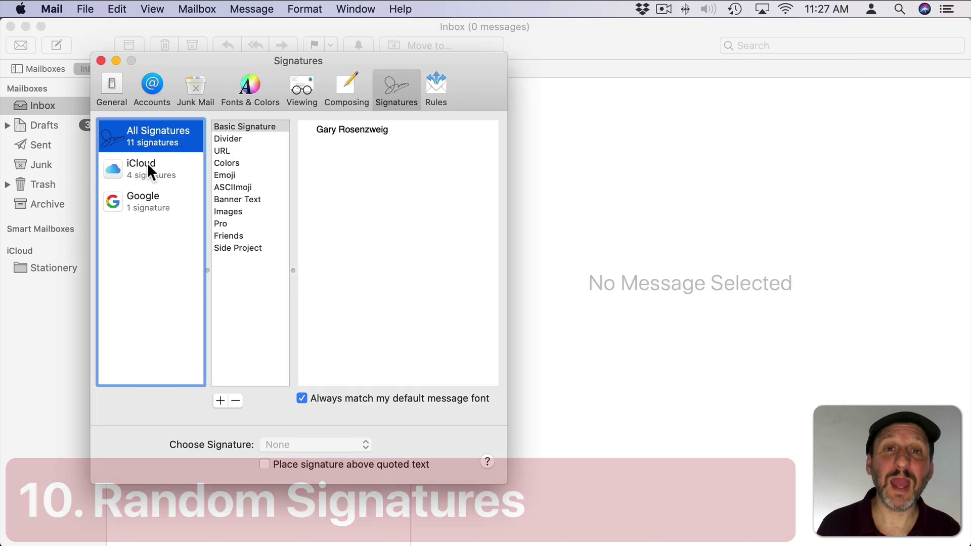
# - Examine the default signature choices for the iCloud account, including At Random and In Sequential Order
pyautogui.click(134, 167)
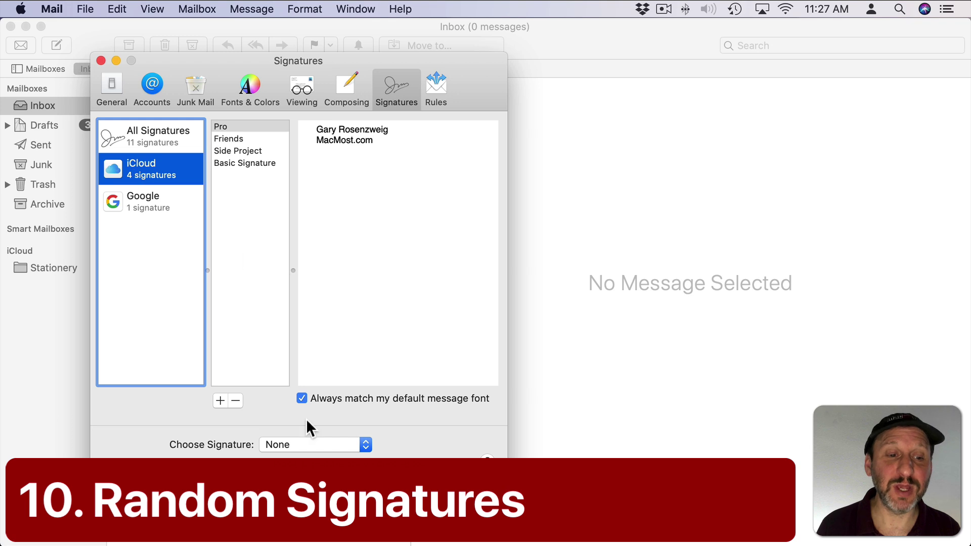
pyautogui.click(290, 445)
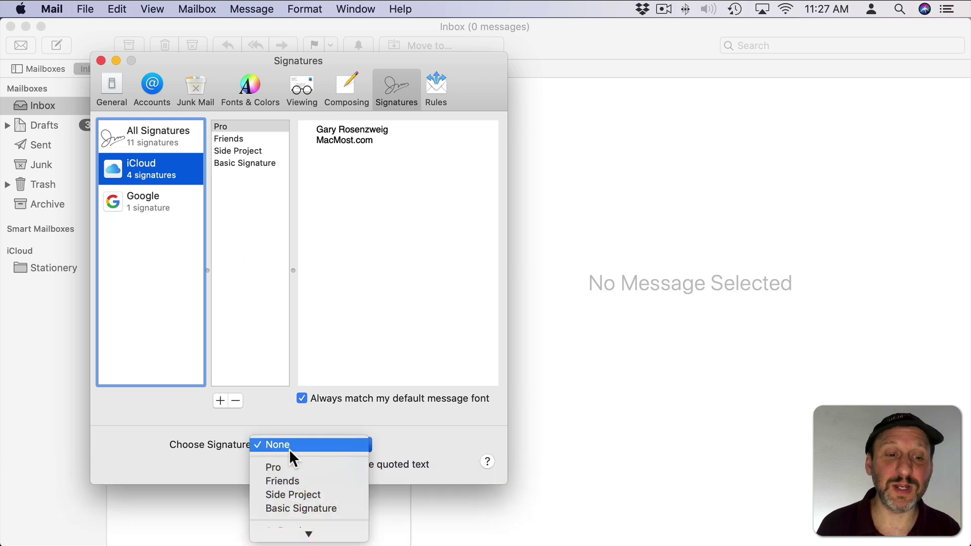
pyautogui.moveTo(284, 534)
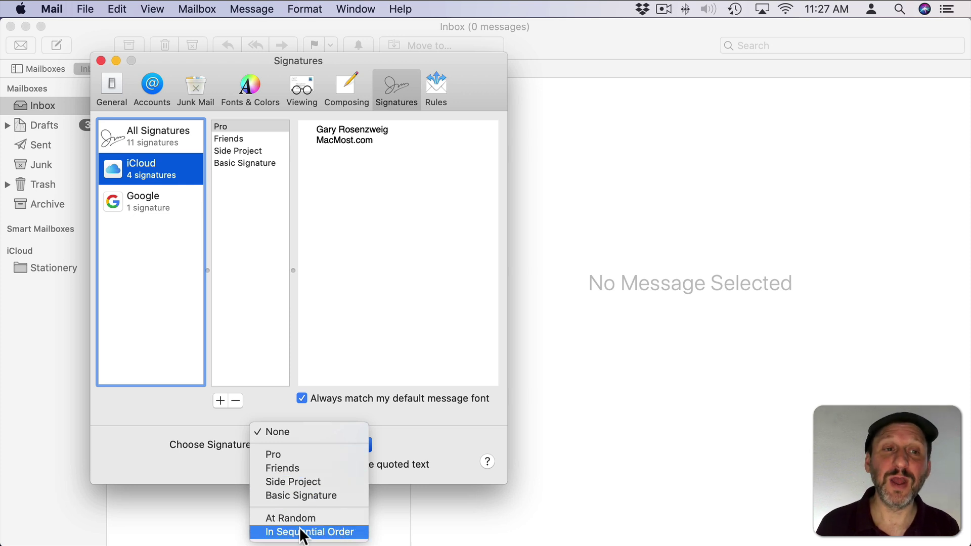
pyautogui.click(256, 238)
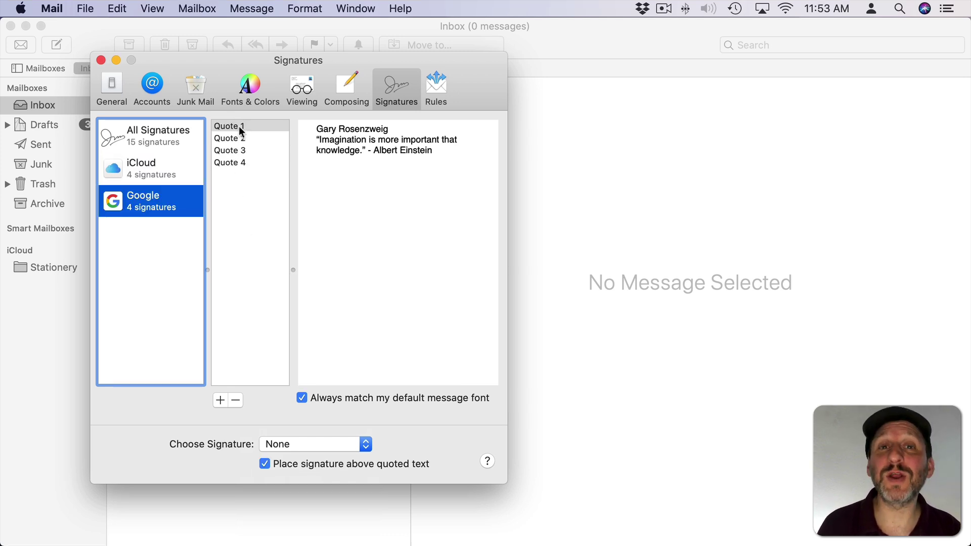
# - Look through the Google account's signatures Quote 1 to Quote 4 and set its signature choice to At Random
pyautogui.click(238, 126)
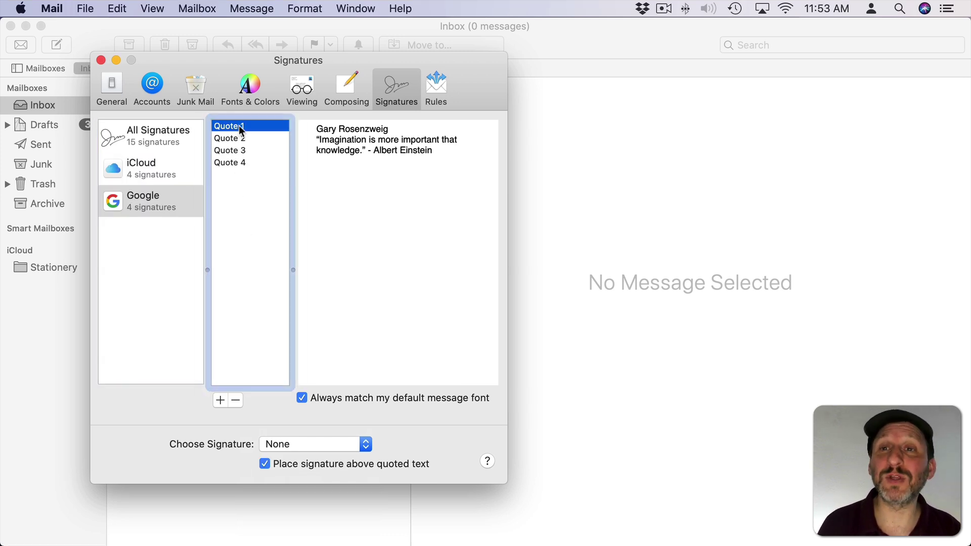
pyautogui.click(238, 140)
pyautogui.click(236, 150)
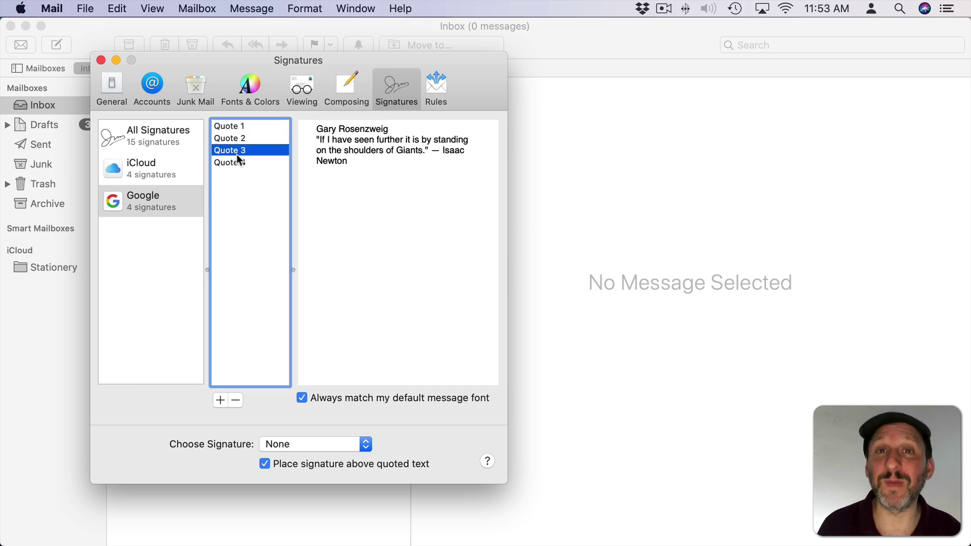
pyautogui.click(236, 162)
pyautogui.click(309, 445)
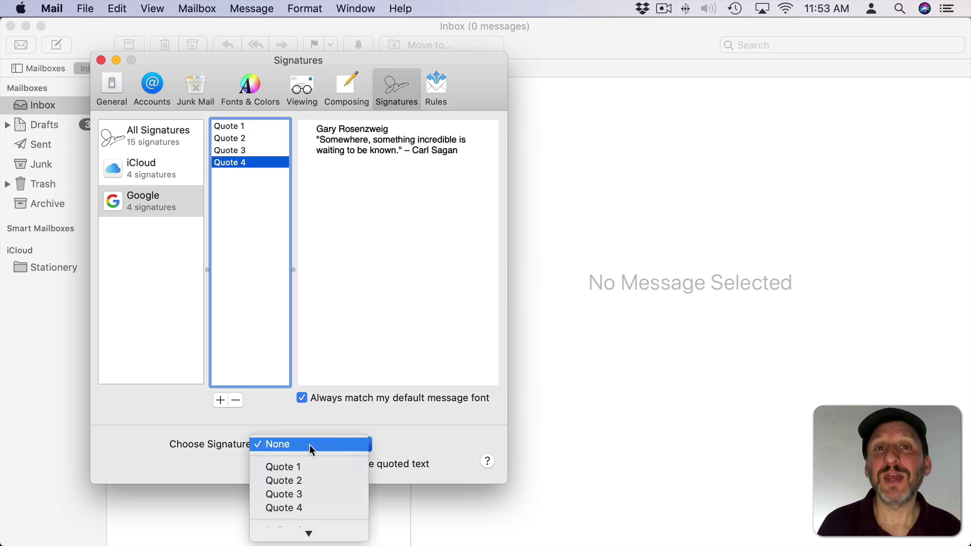
pyautogui.click(302, 519)
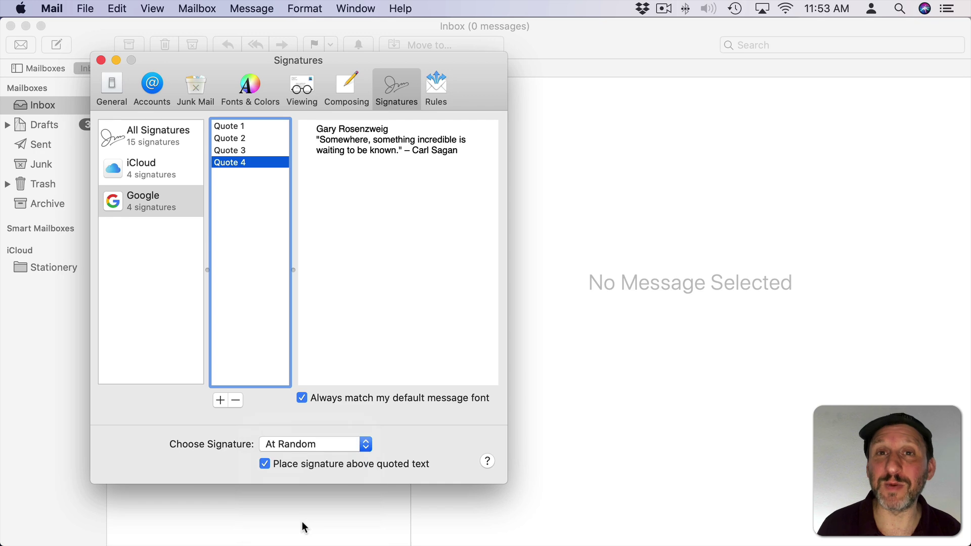